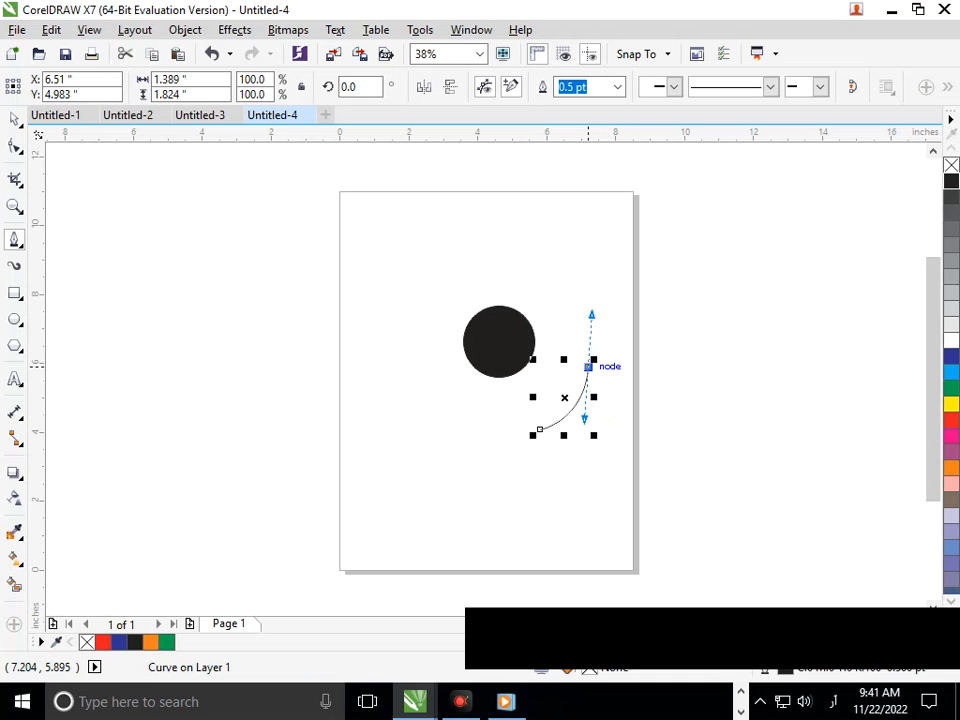
Step: Reshape the curve's segment into a crescent horn shape and leave the node-editing tool
click(588, 366)
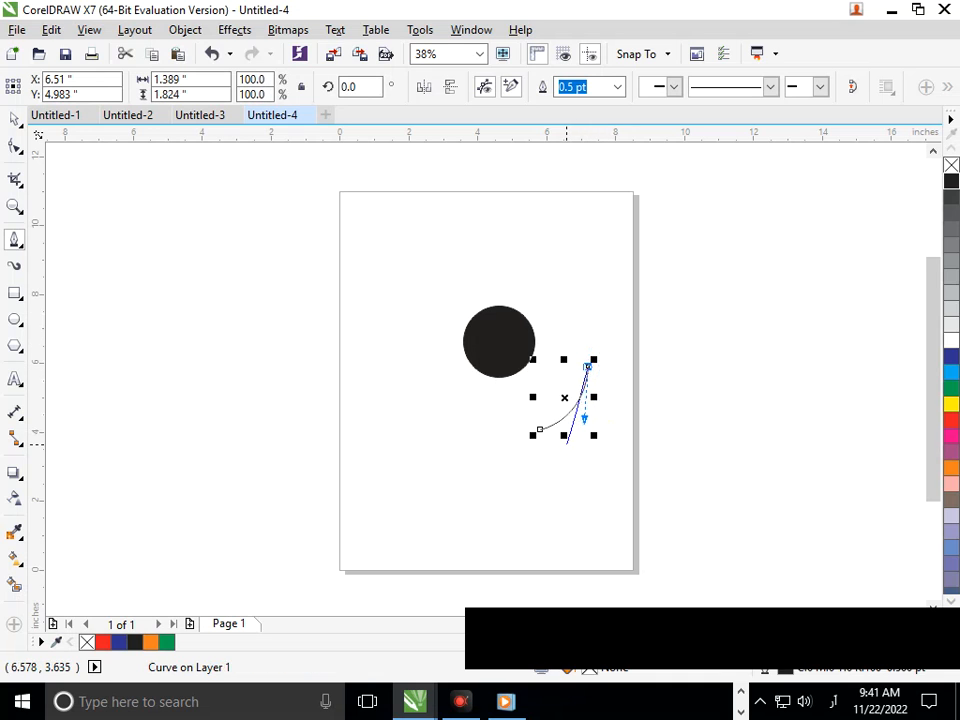
drag(565, 441, 522, 465)
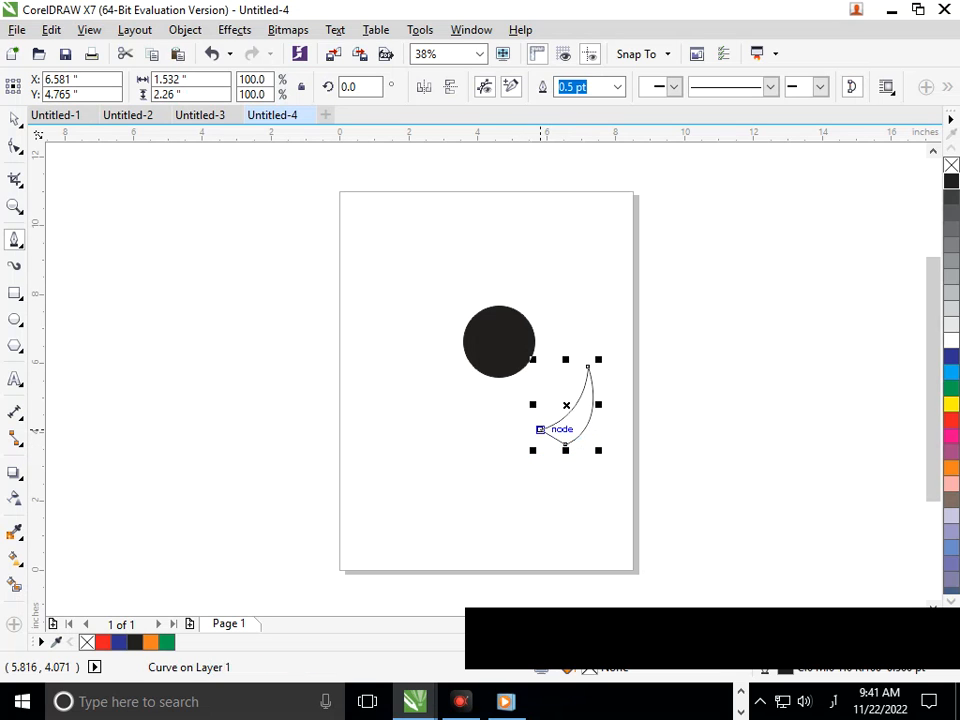
click(14, 119)
click(540, 394)
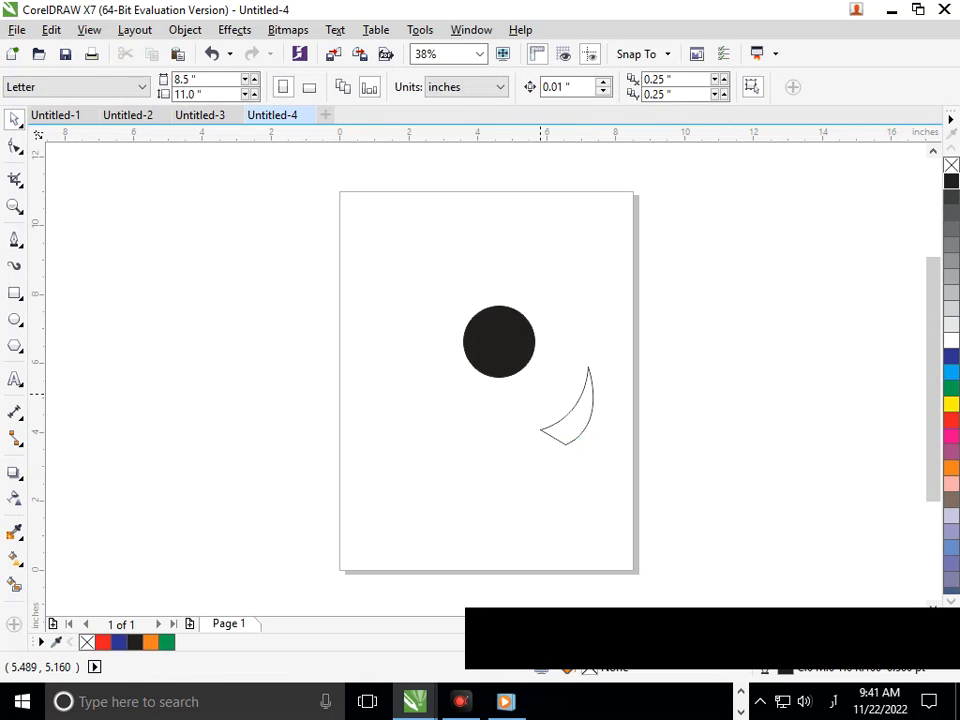
Step: Move the horn shape onto the upper right edge of the black circle and adjust its position
drag(585, 427, 500, 337)
click(557, 394)
click(546, 309)
mouse_move(546, 307)
mouse_down()
mouse_move(541, 298)
mouse_move(546, 321)
mouse_up()
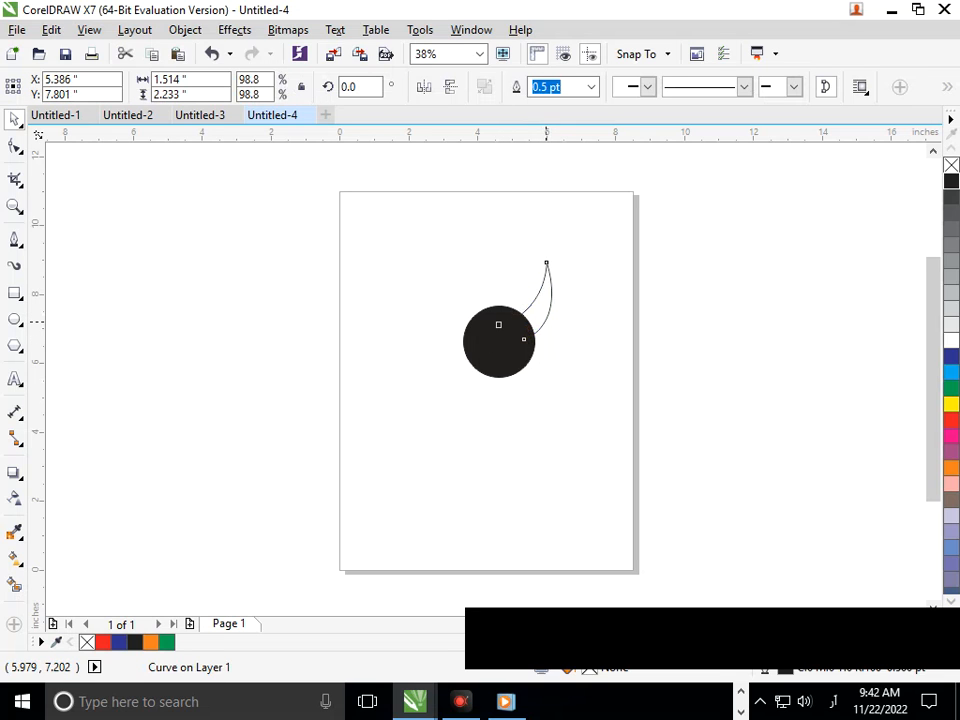
click(546, 321)
Step: Select the horn and circle together and weld them into a single shape
click(425, 365)
drag(377, 210, 686, 386)
click(518, 87)
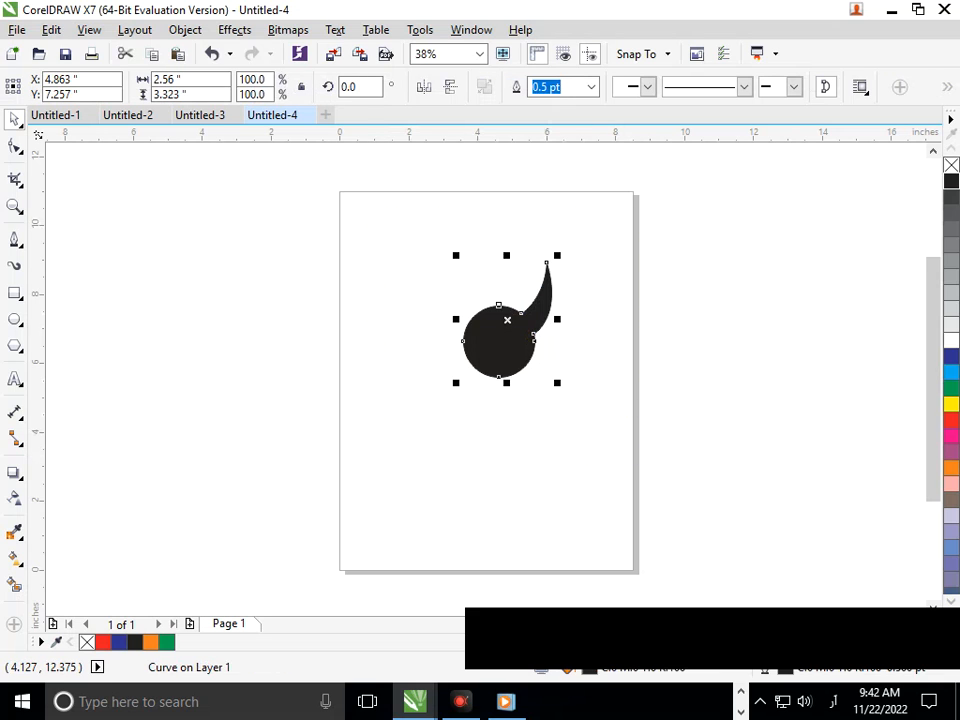
click(469, 522)
click(505, 350)
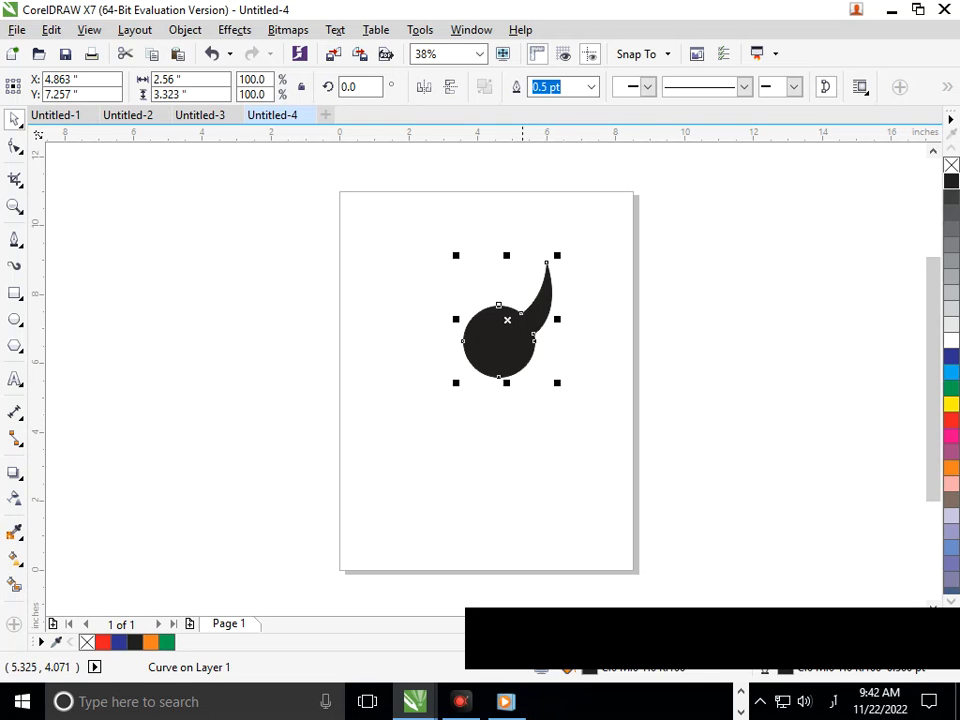
click(496, 438)
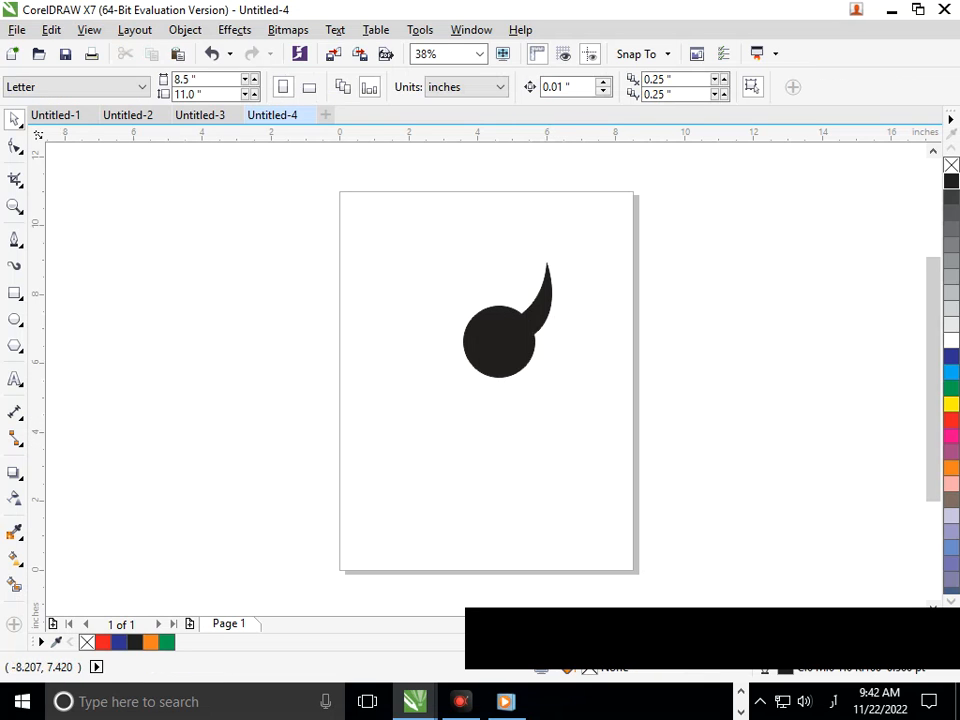
Step: Select the circle lying over the welded shape and fill it white
click(506, 346)
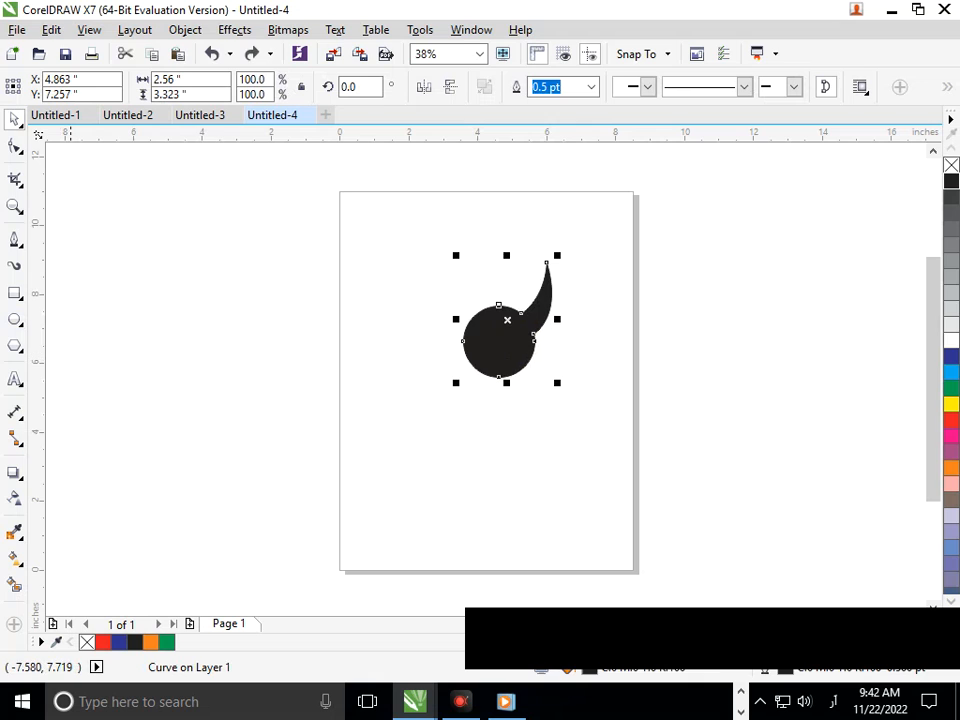
drag(282, 360, 498, 342)
key(space)
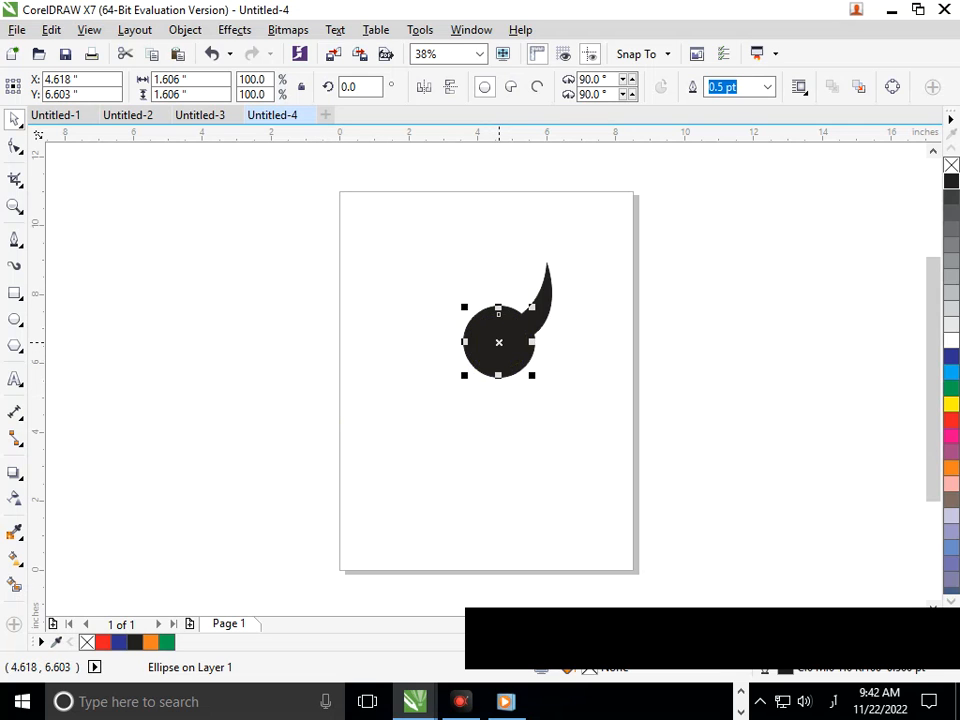
click(951, 340)
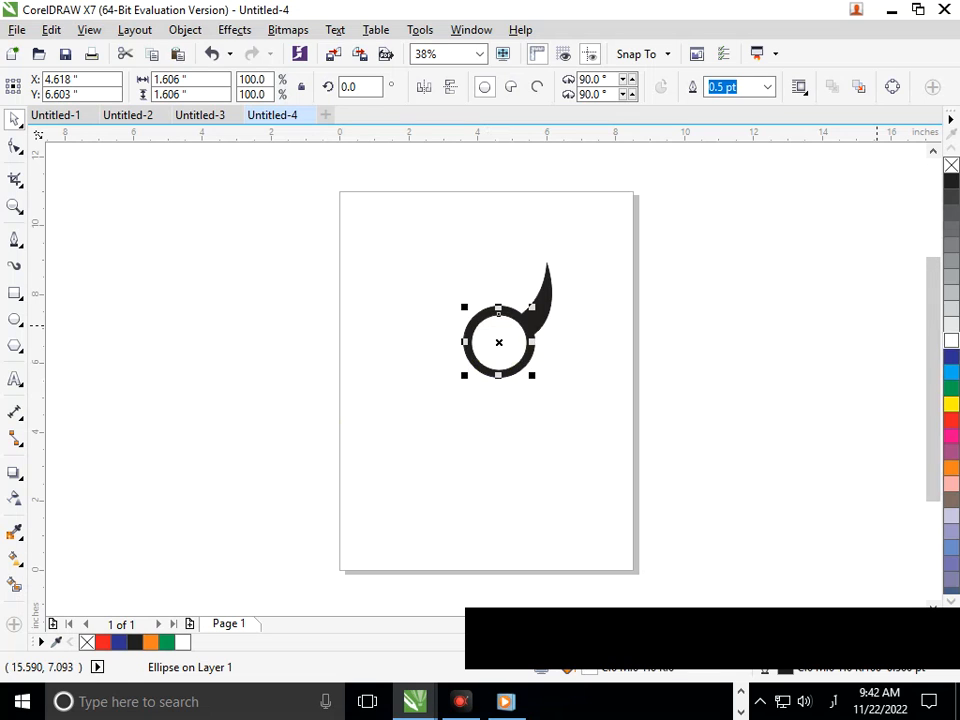
click(525, 440)
key(F2)
drag(418, 258, 602, 444)
click(510, 404)
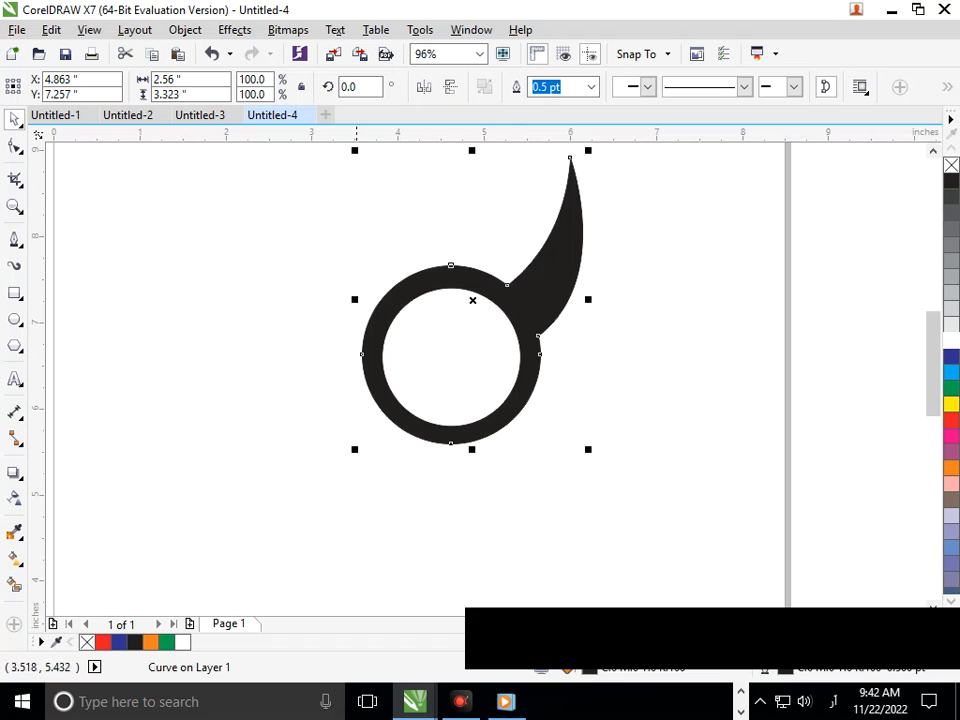
click(351, 480)
click(368, 387)
drag(357, 442, 369, 439)
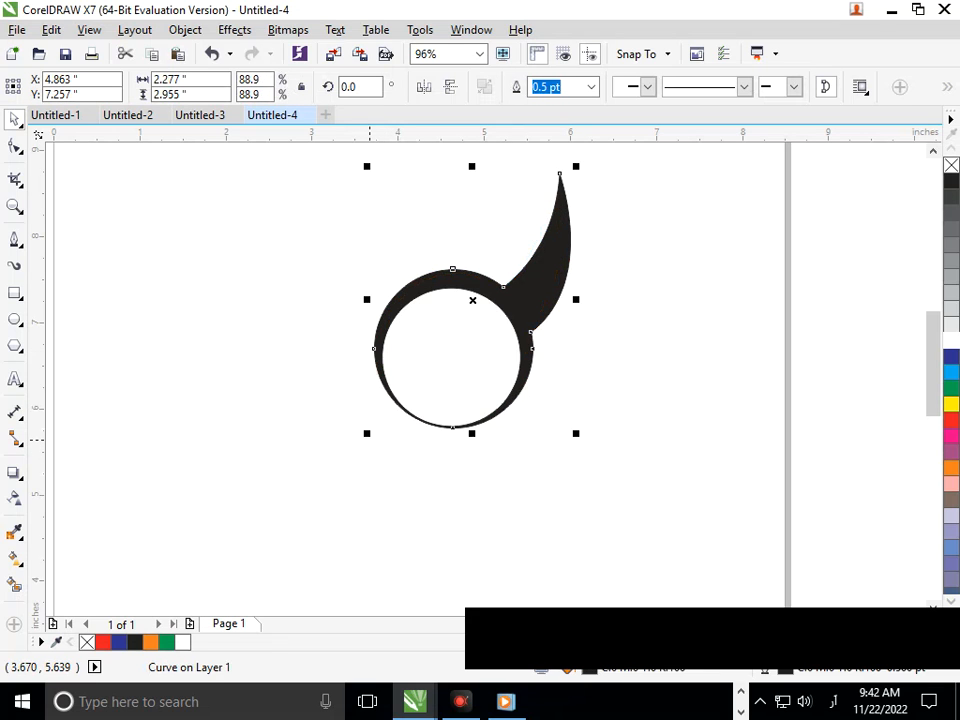
key(ctrl+z)
click(384, 501)
drag(438, 367, 421, 372)
key(ctrl+z)
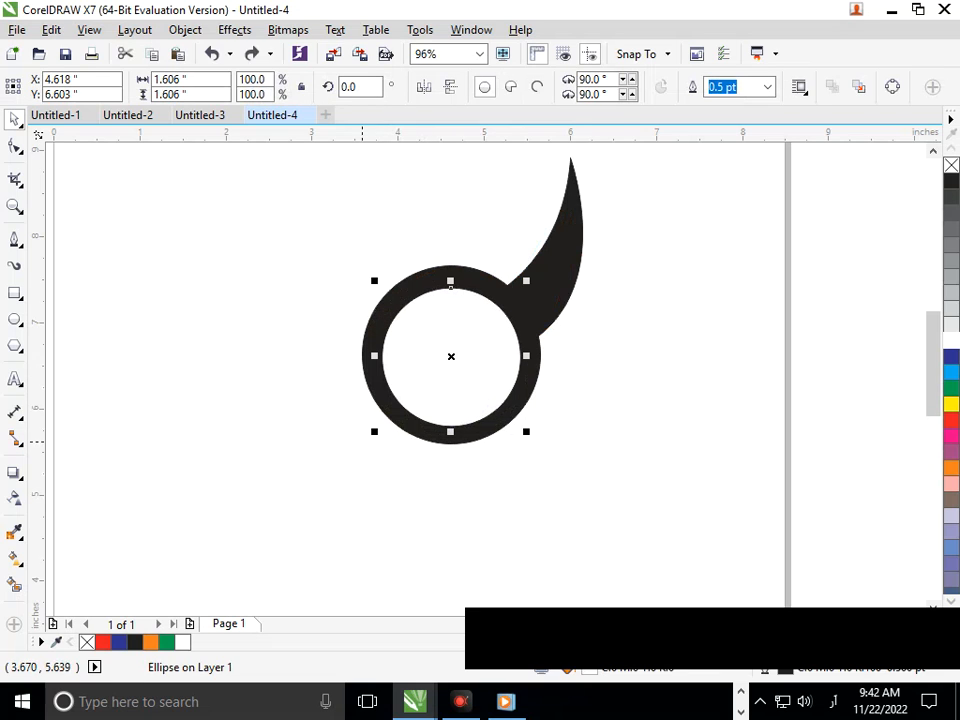
Step: Enlarge the white circle and nudge it so the black ring around it becomes thinner
mouse_move(377, 438)
mouse_down()
mouse_move(387, 418)
mouse_move(368, 435)
mouse_move(382, 422)
mouse_up()
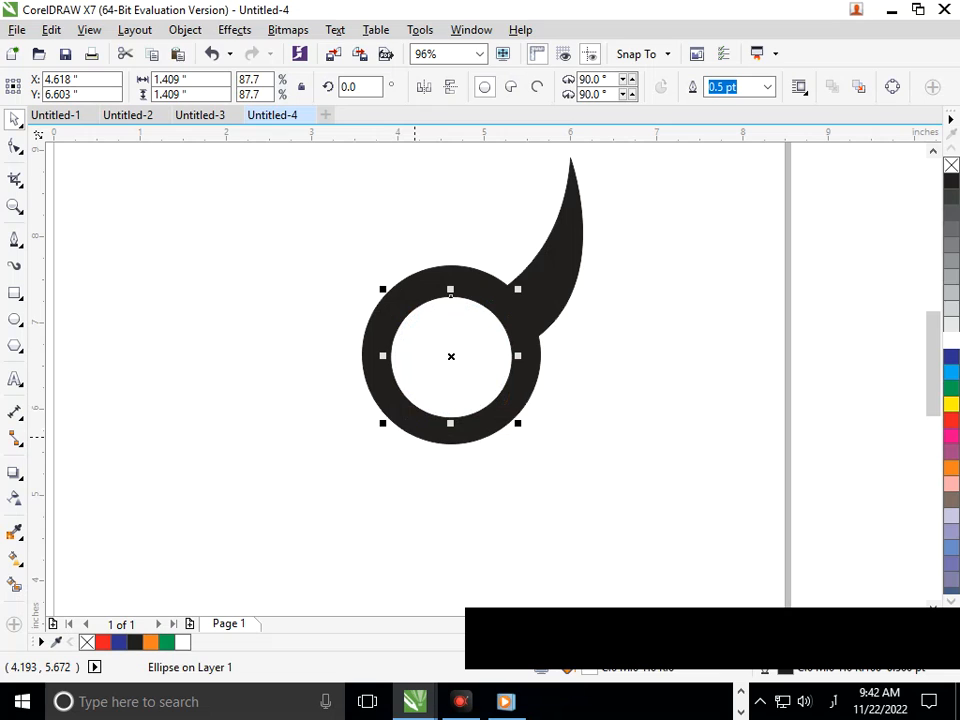
key(Up)
key(Up)
key(Left)
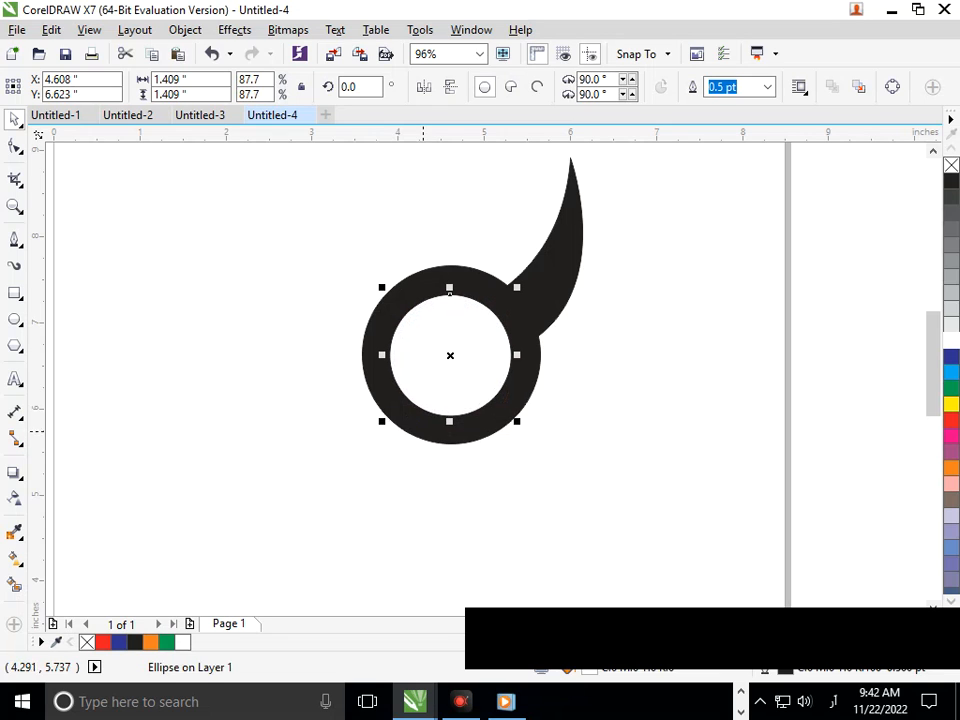
mouse_move(378, 421)
mouse_down()
mouse_move(388, 418)
mouse_move(370, 434)
mouse_up()
key(Escape)
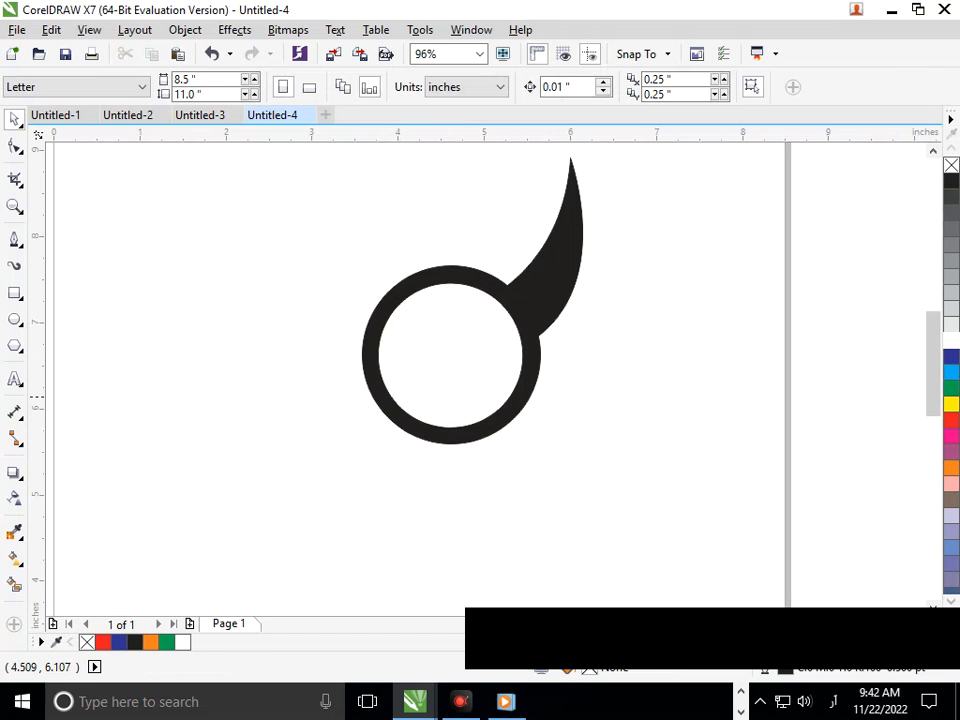
Step: Create a smaller concentric copy of the white circle, about 0.7 inch wide, and fill it black as the pupil
click(446, 347)
drag(376, 424, 413, 391)
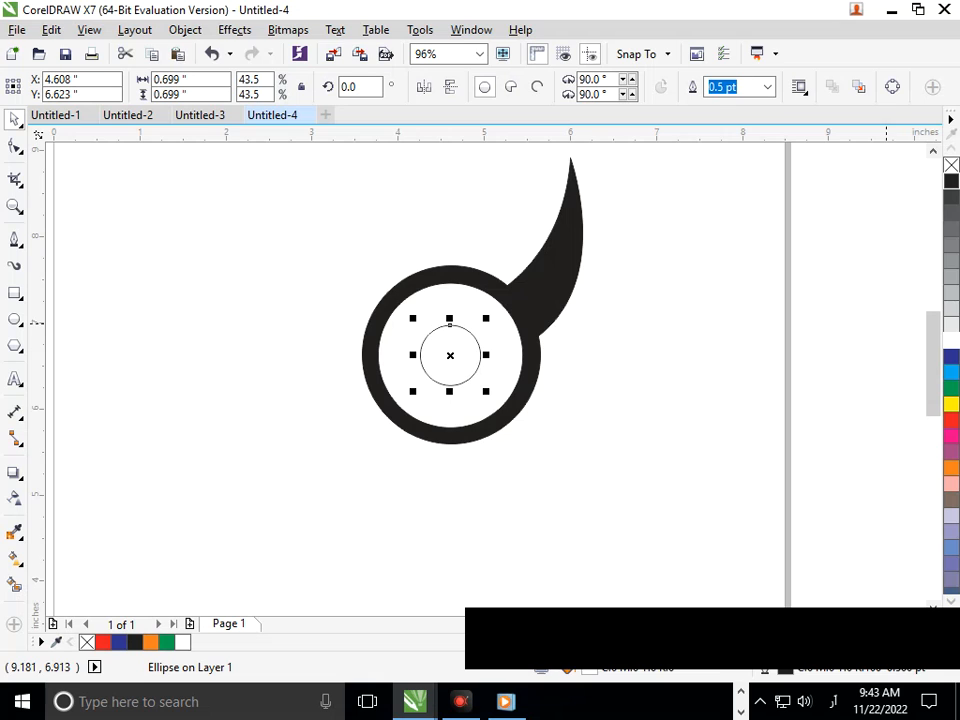
click(951, 181)
Step: Create a copy about 0.24 inch wide inside the pupil and fill it white as a highlight
drag(412, 391, 439, 376)
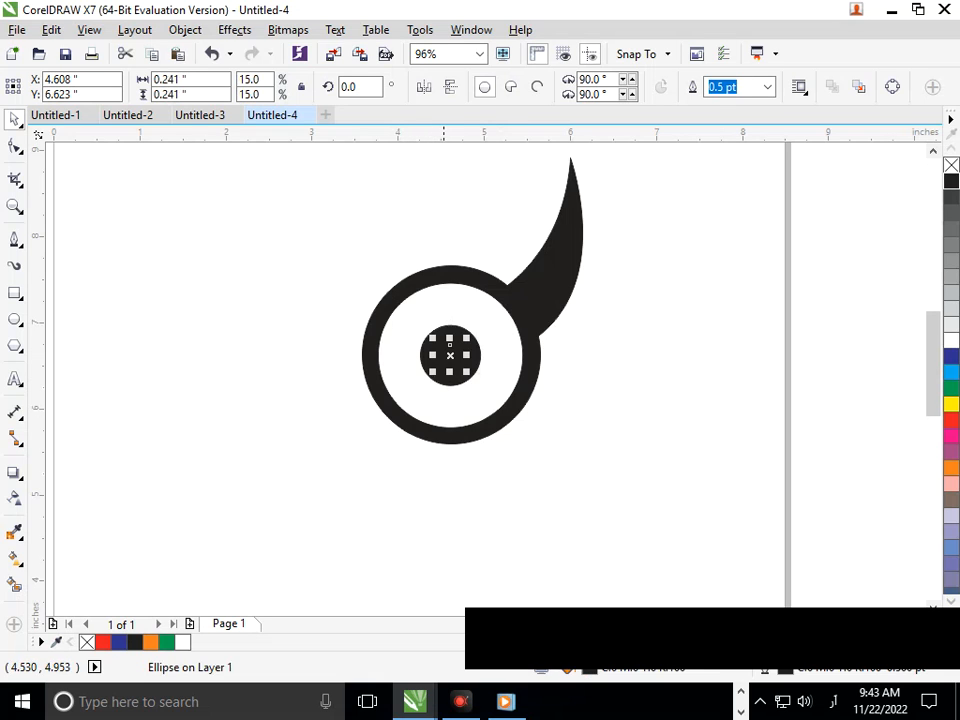
key(Escape)
scroll(426, 352, up, 4)
click(487, 332)
click(951, 341)
click(810, 424)
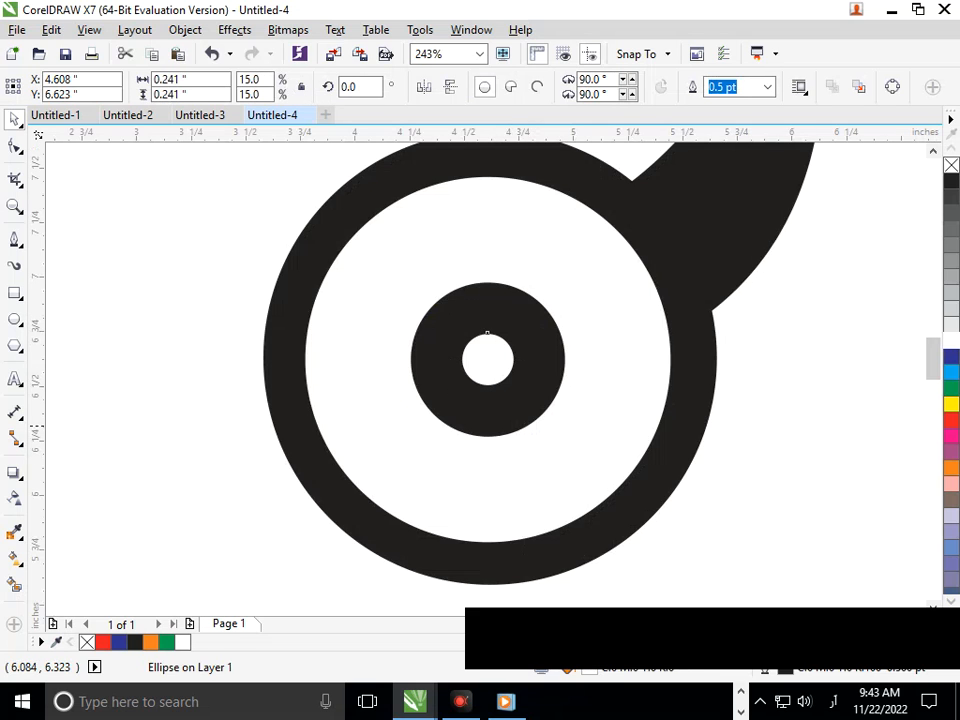
Step: Reposition the highlight and add a second tiny white highlight about 0.06 inch wide beside it
mouse_move(485, 373)
mouse_down()
mouse_move(514, 359)
mouse_move(508, 338)
mouse_move(456, 295)
mouse_up()
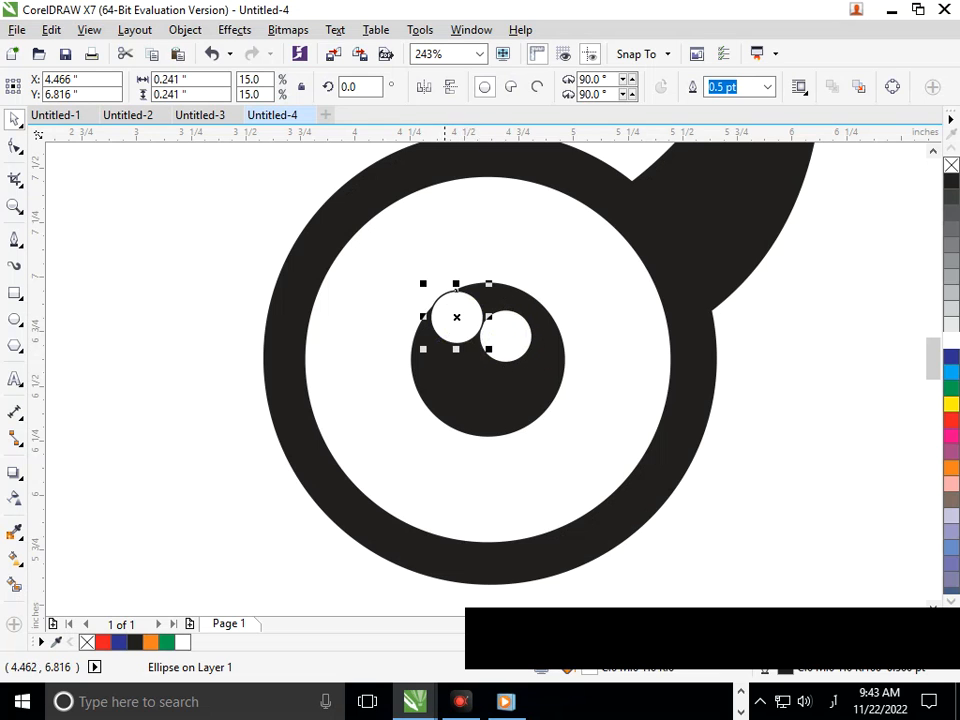
drag(422, 349, 442, 333)
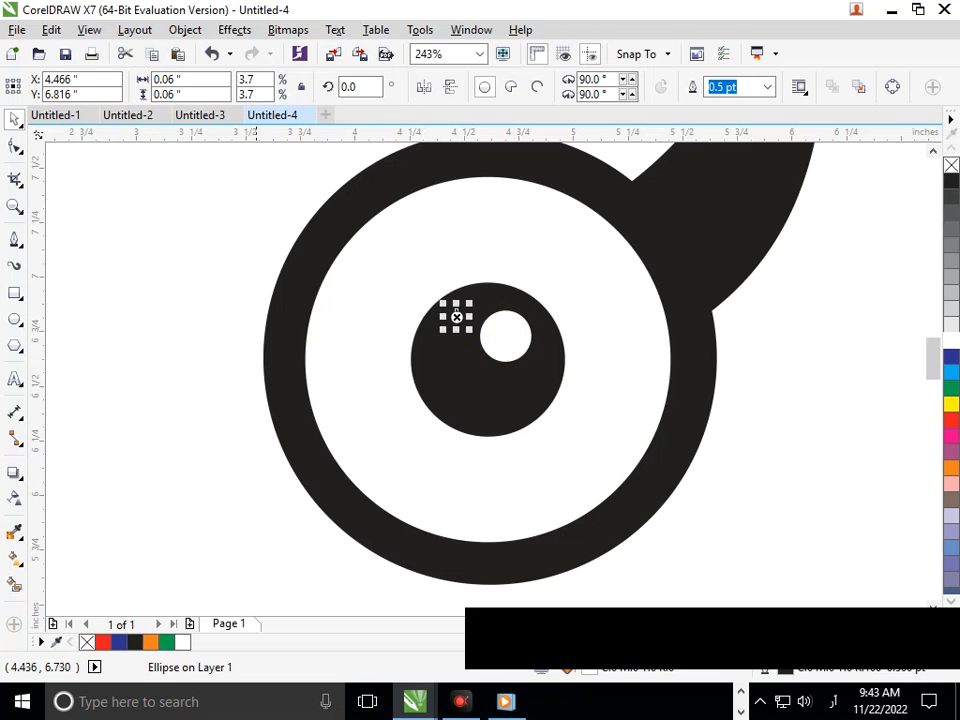
key(Escape)
click(457, 316)
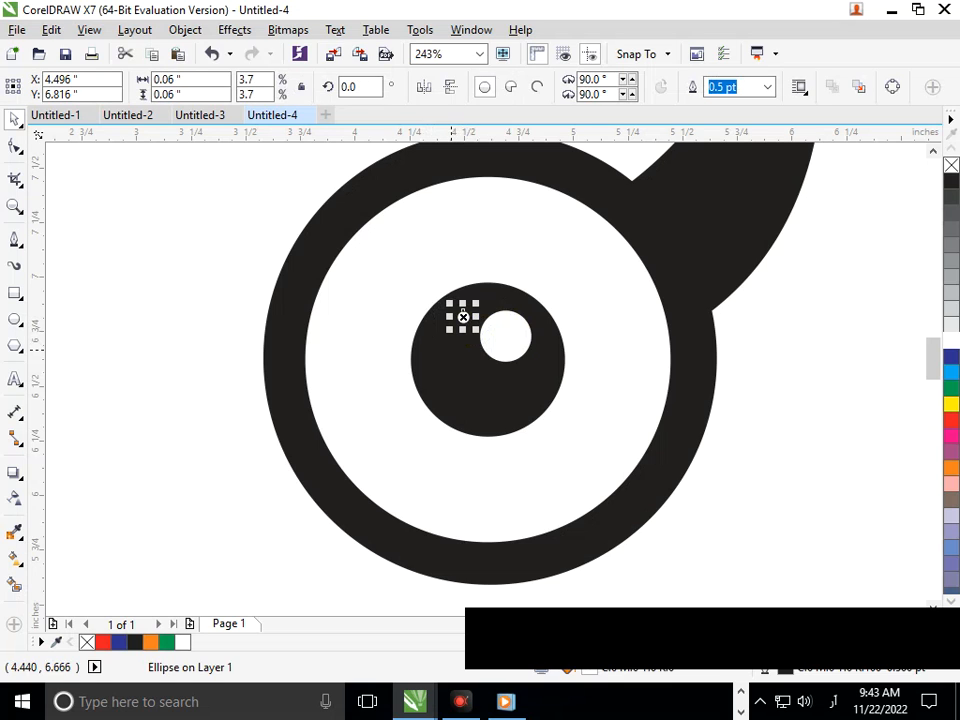
drag(449, 331, 444, 334)
click(241, 489)
drag(363, 319, 425, 352)
scroll(425, 352, down, 2)
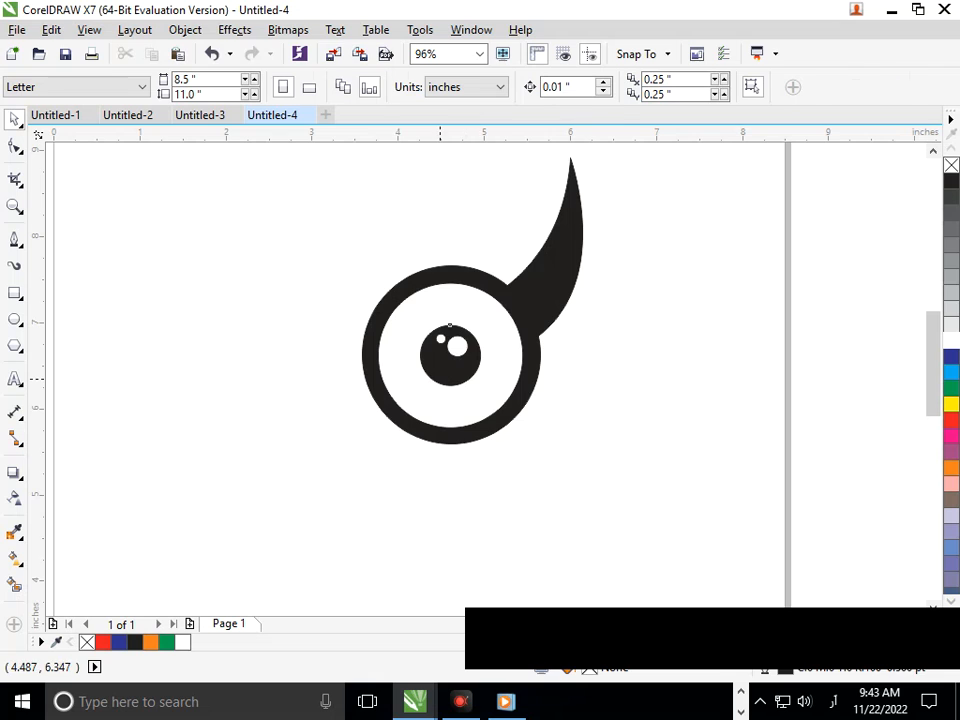
Step: Select the pupil with its highlights and move them toward the lower left of the eye
click(440, 378)
shift+click(458, 347)
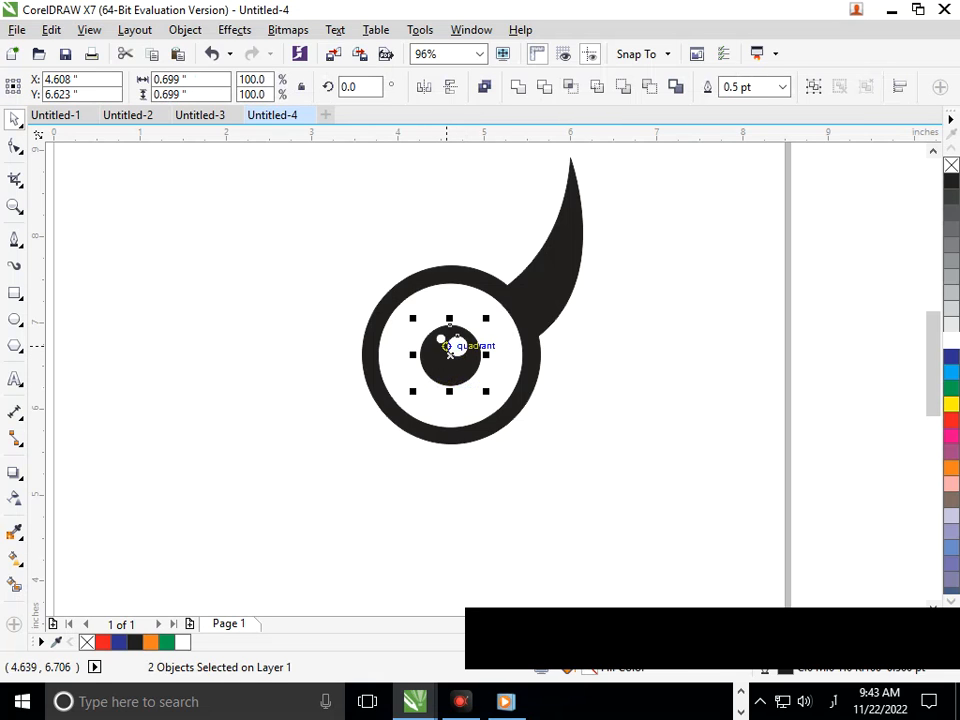
shift+click(442, 341)
shift+click(441, 338)
drag(441, 338, 421, 401)
key(ctrl+z)
click(417, 458)
drag(458, 347, 443, 372)
click(436, 471)
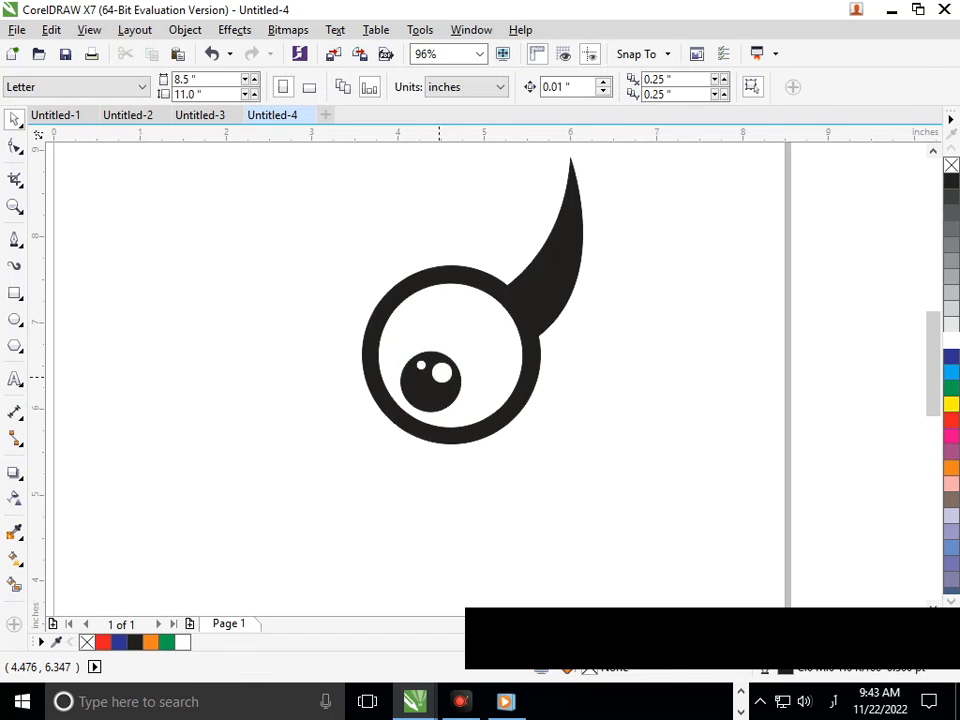
Step: Nudge the larger highlight slightly down and left within the pupil
click(440, 378)
key(Down)
key(Down)
key(Down)
key(Down)
key(Left)
key(Left)
key(Left)
key(Left)
key(Left)
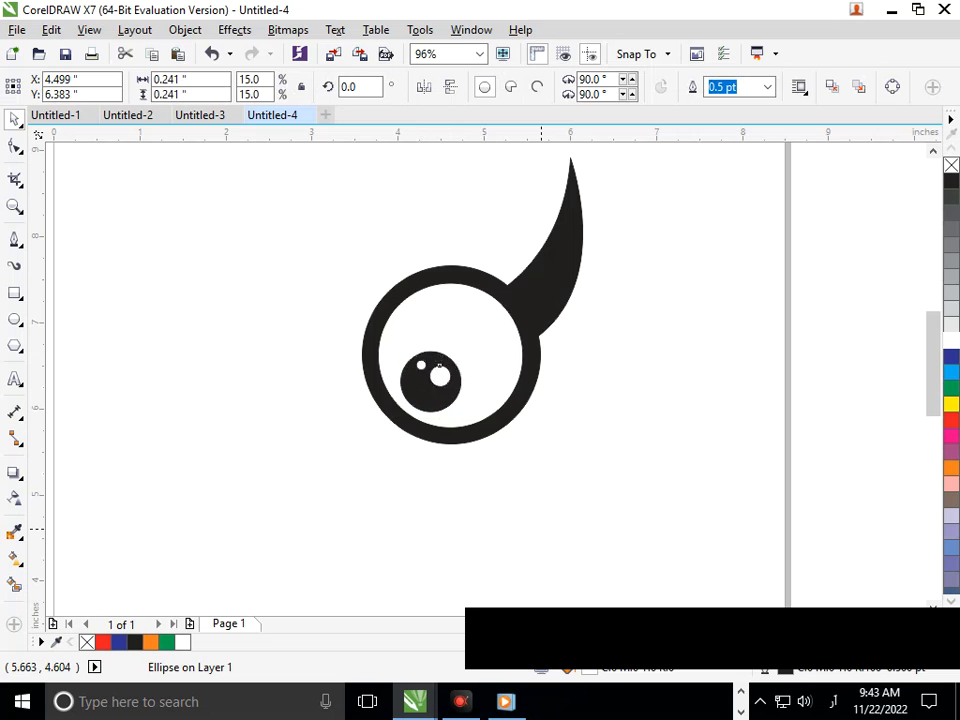
key(Up)
key(Up)
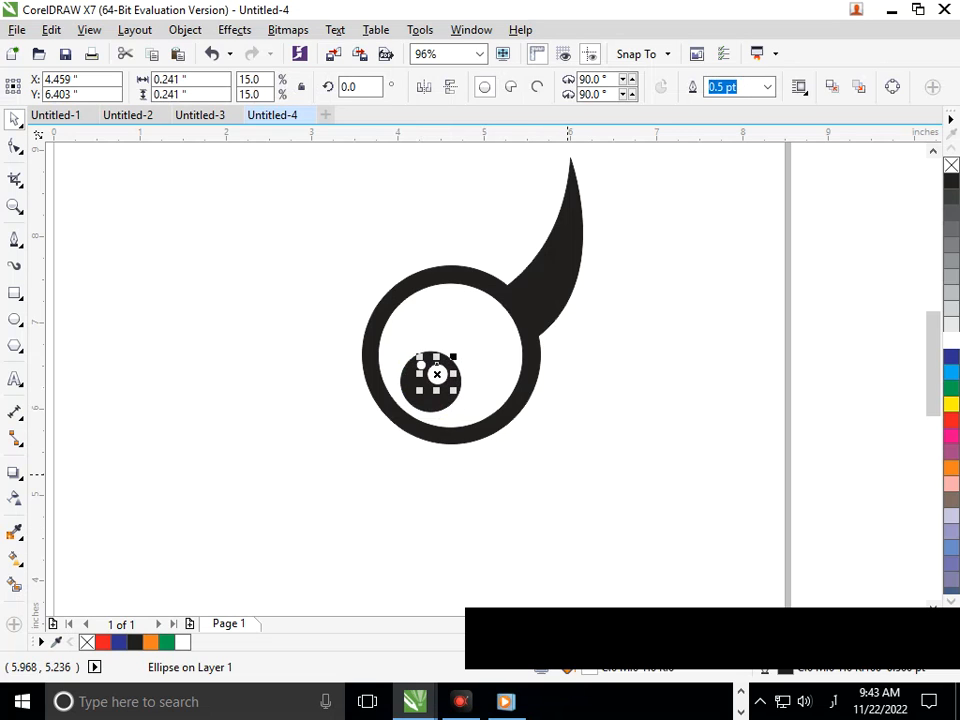
Step: Select all five objects of the horned eye and group them
click(571, 474)
mouse_move(296, 563)
mouse_down()
mouse_move(706, 225)
mouse_move(650, 172)
mouse_up()
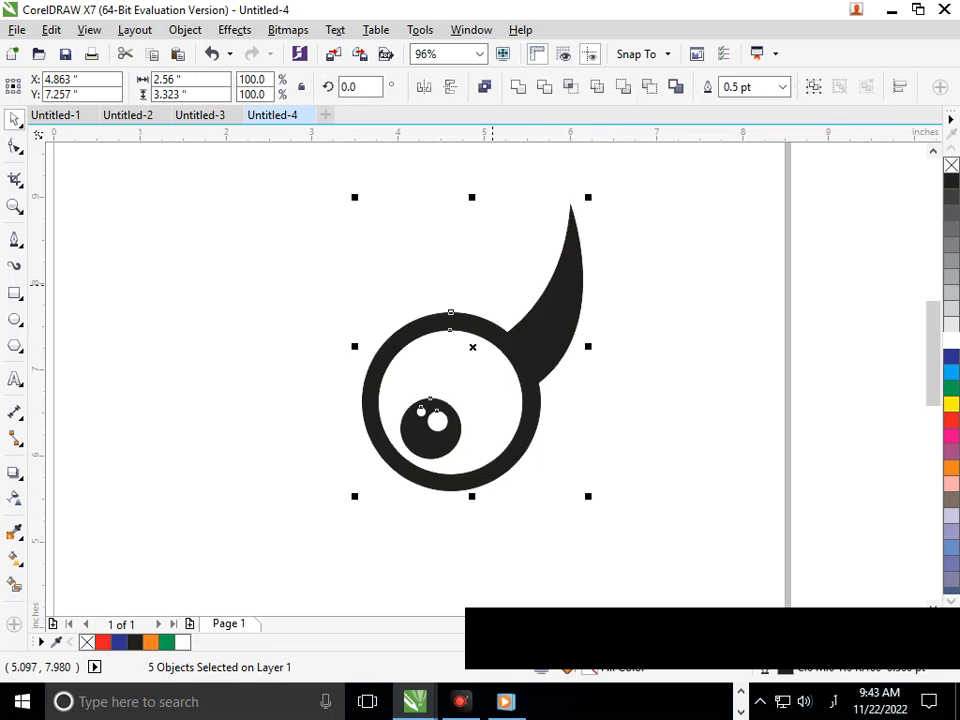
key(ctrl+g)
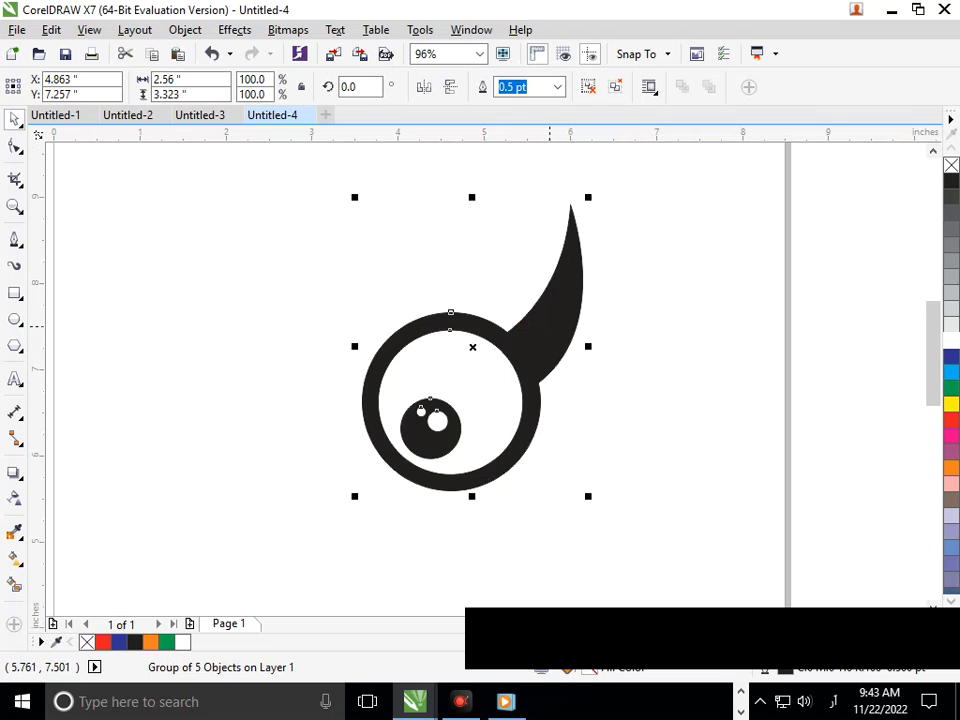
Step: Mirror a copy of the grouped eye horizontally and place it to the left as the second eye
click(424, 87)
click(424, 87)
click(451, 87)
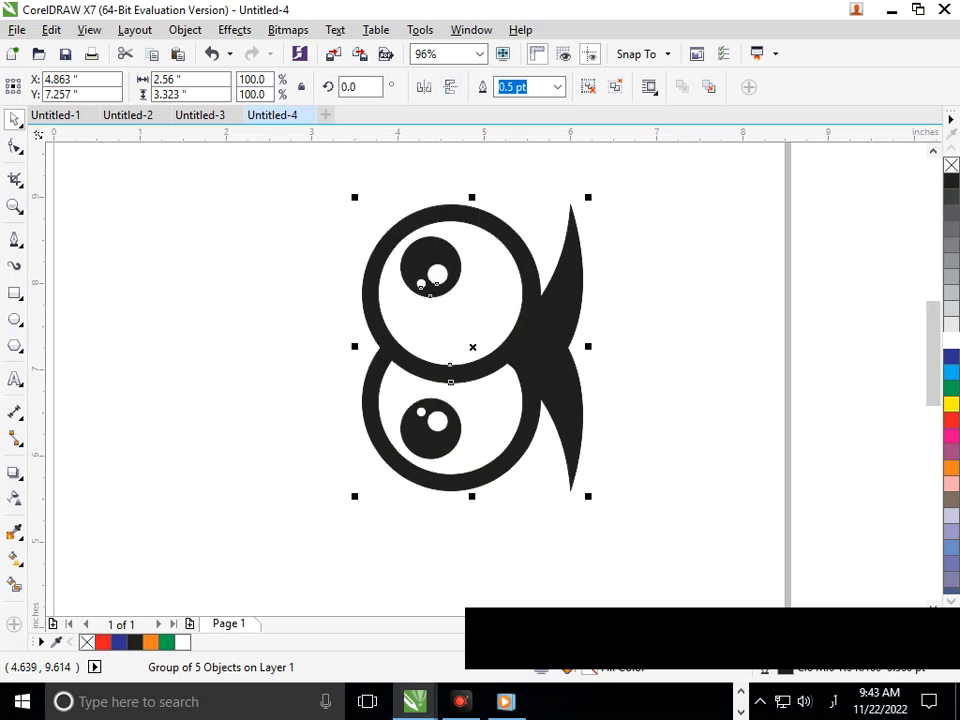
click(451, 87)
click(424, 87)
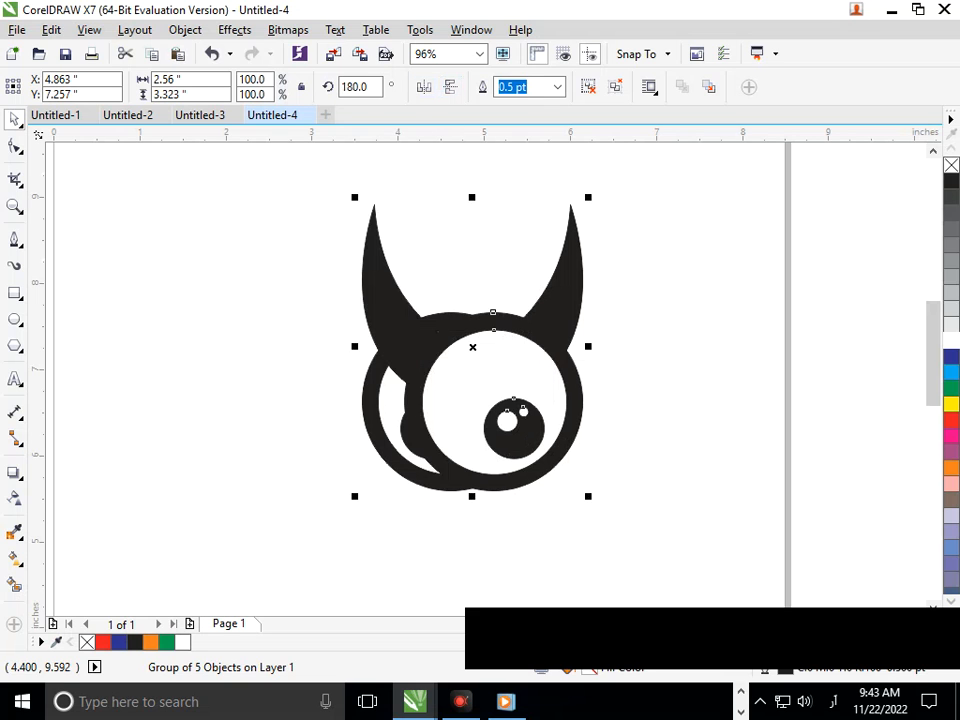
drag(493, 370, 267, 360)
click(342, 523)
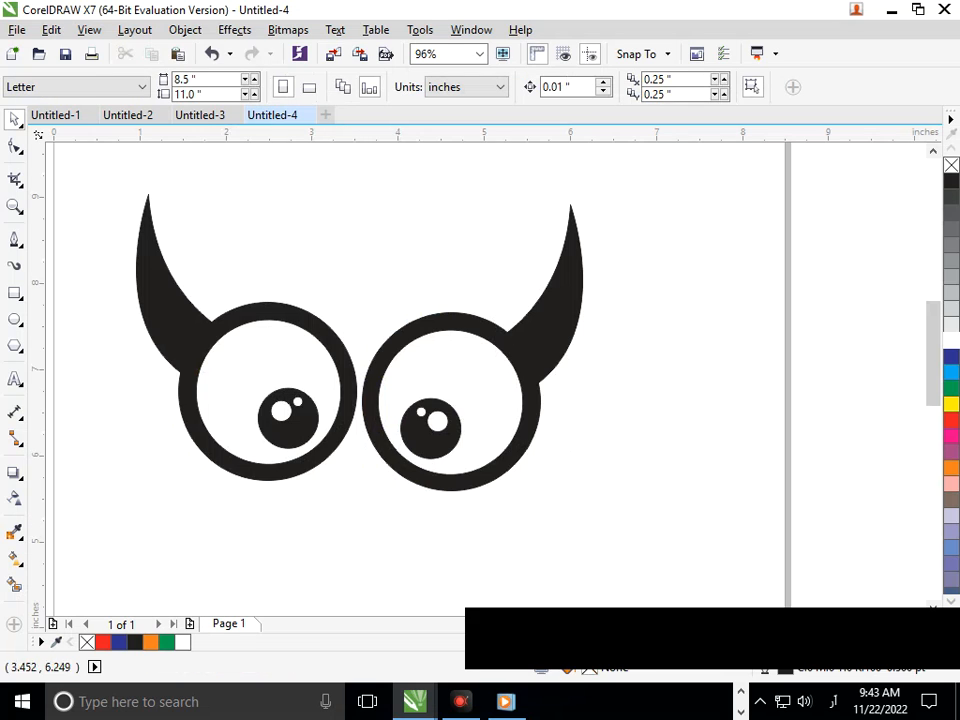
Step: Draw a rectangle about 3.4 by 3.2 inches below the eyes and switch to the Shape tool
key(shift+F4)
key(F2)
mouse_move(309, 201)
mouse_down()
mouse_move(568, 384)
mouse_move(643, 420)
mouse_up()
key(F3)
key(F6)
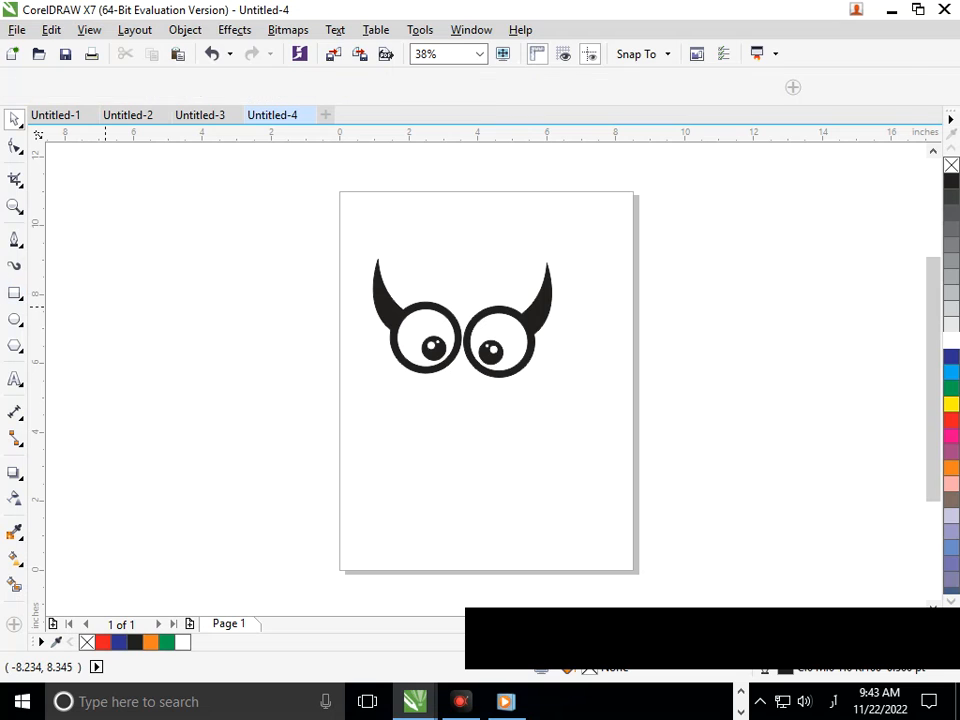
drag(405, 368, 525, 479)
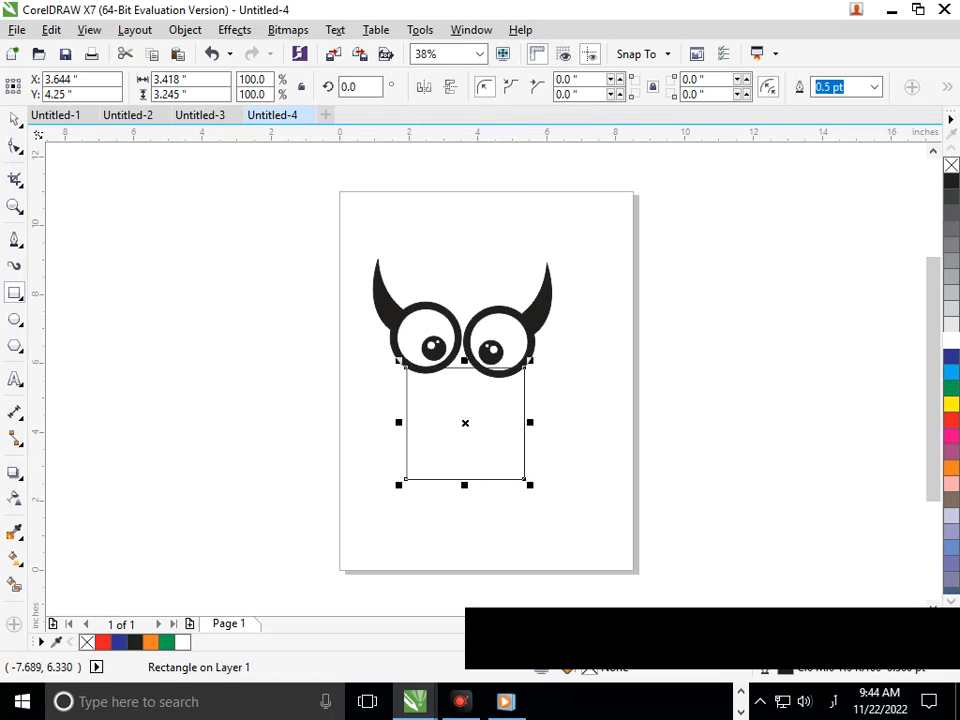
click(15, 146)
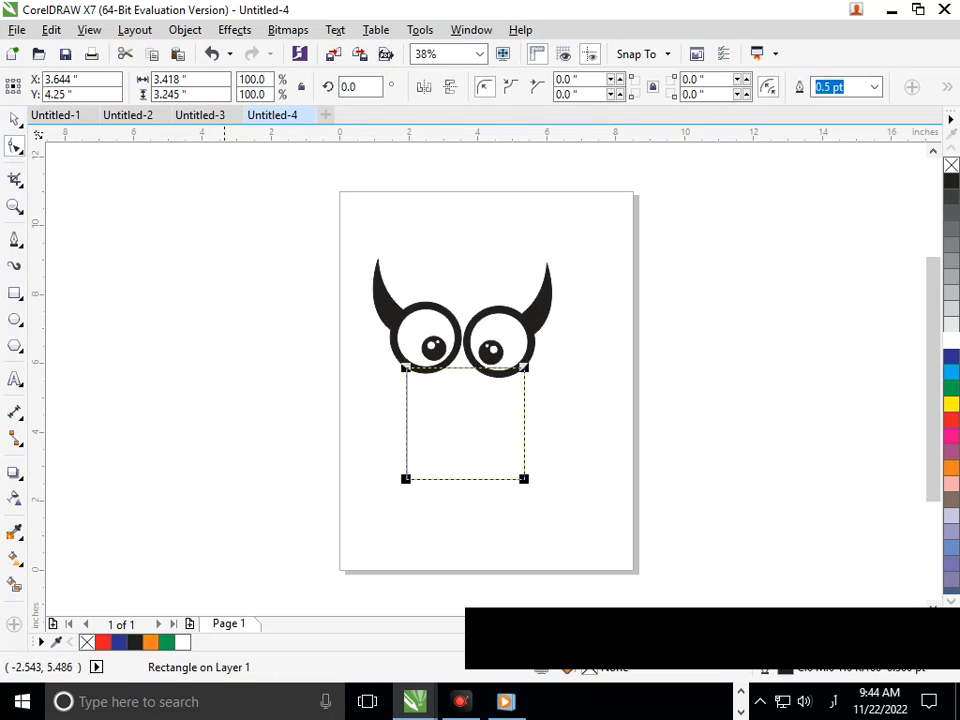
Step: Convert the rectangle to curves and pull both bottom corners to the middle to form a downward-pointing triangle
click(185, 29)
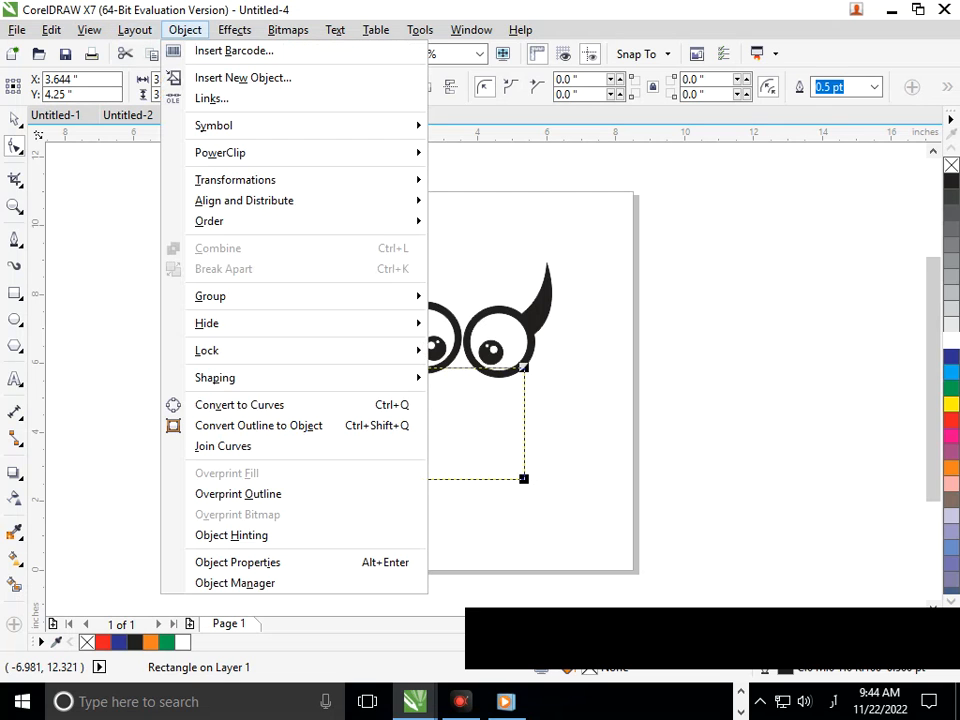
key(ctrl+q)
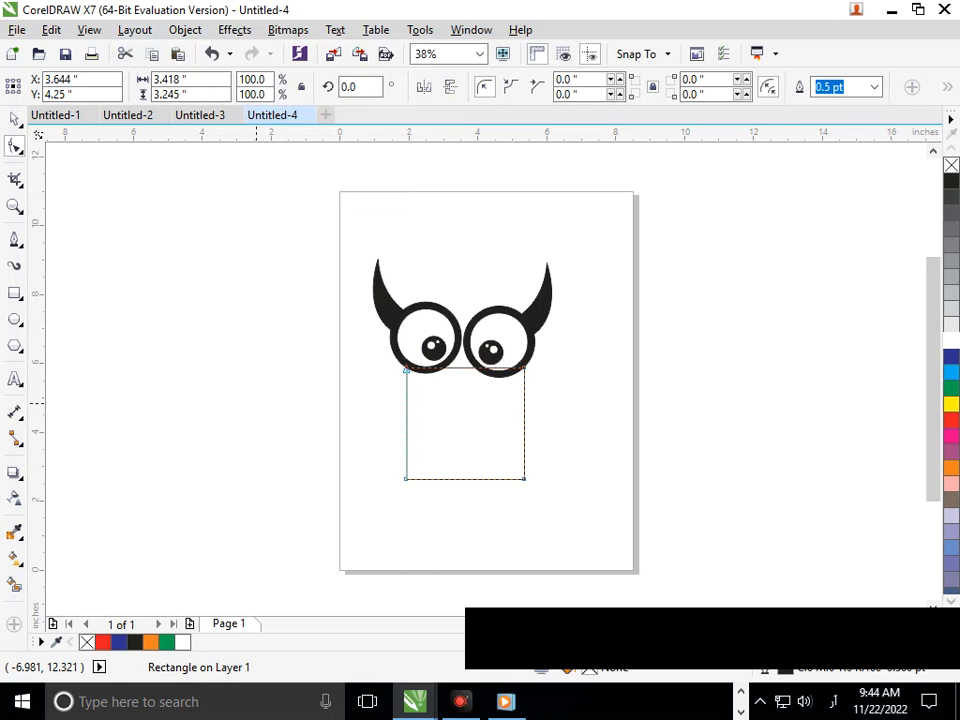
drag(405, 478, 464, 478)
drag(524, 478, 464, 478)
click(498, 515)
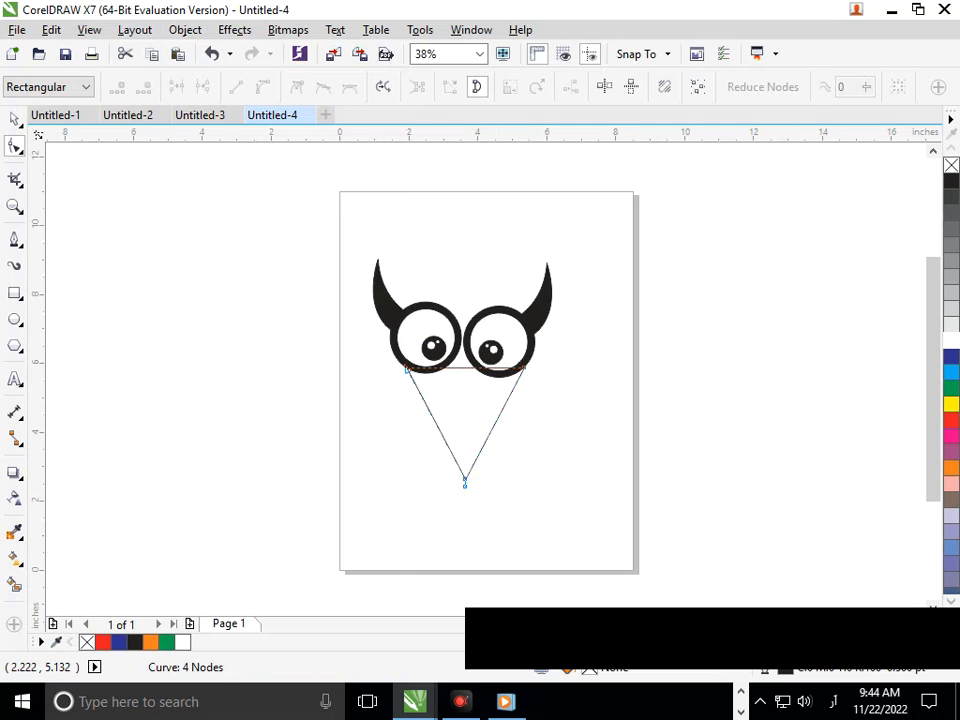
Step: Smart-fill the area enclosed by the triangle and the lower edges of the eyes to create a new filled shape
scroll(522, 412, up, 3)
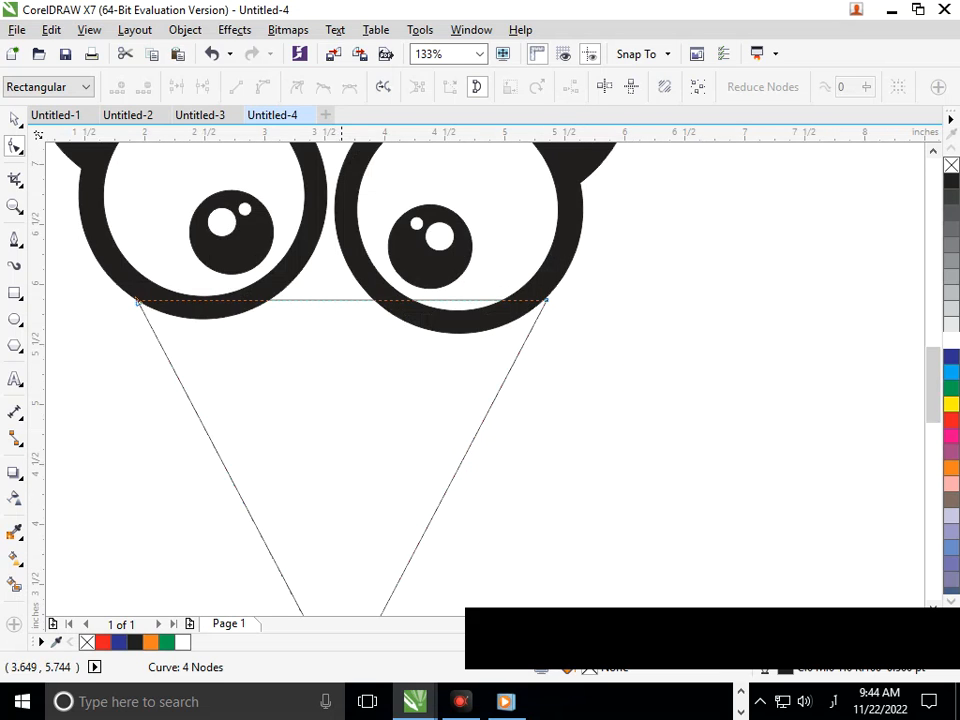
key(ctrl+a)
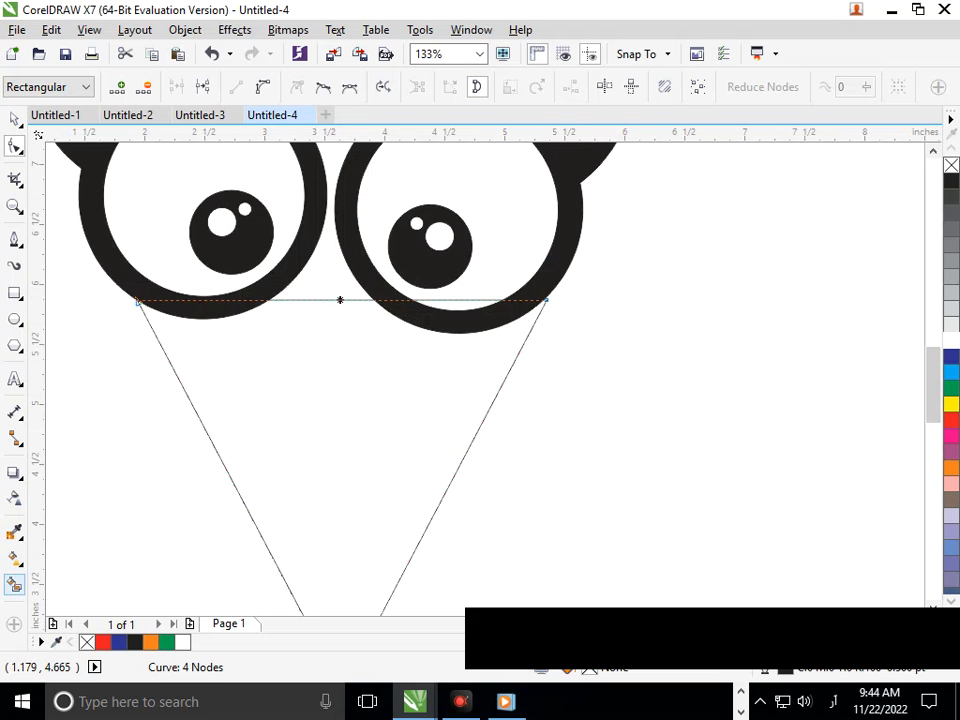
click(14, 584)
click(329, 492)
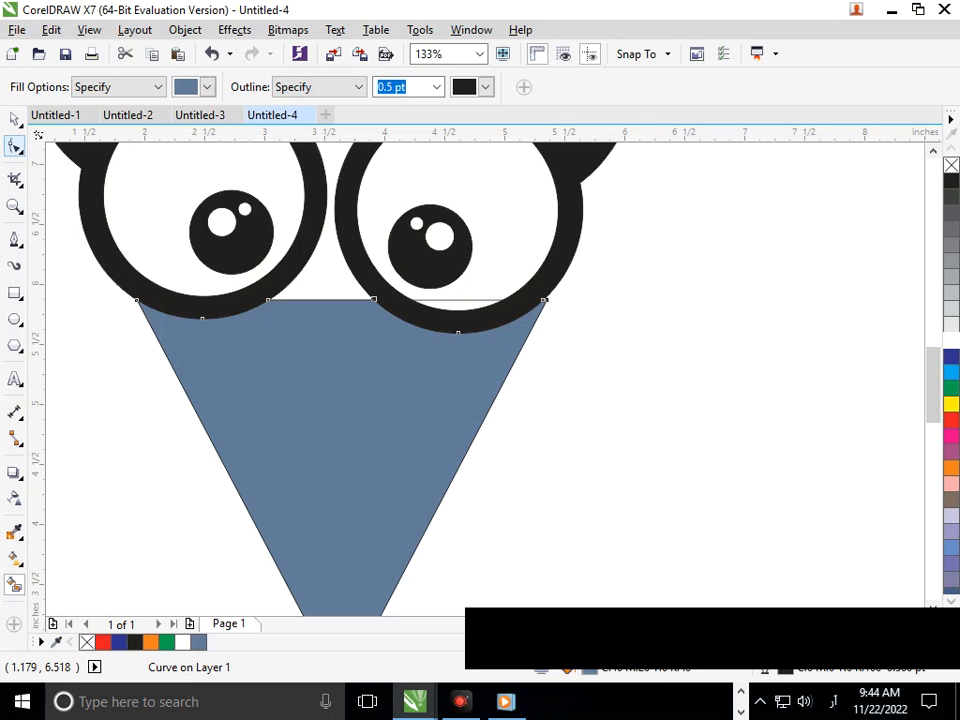
click(14, 146)
drag(361, 300, 370, 334)
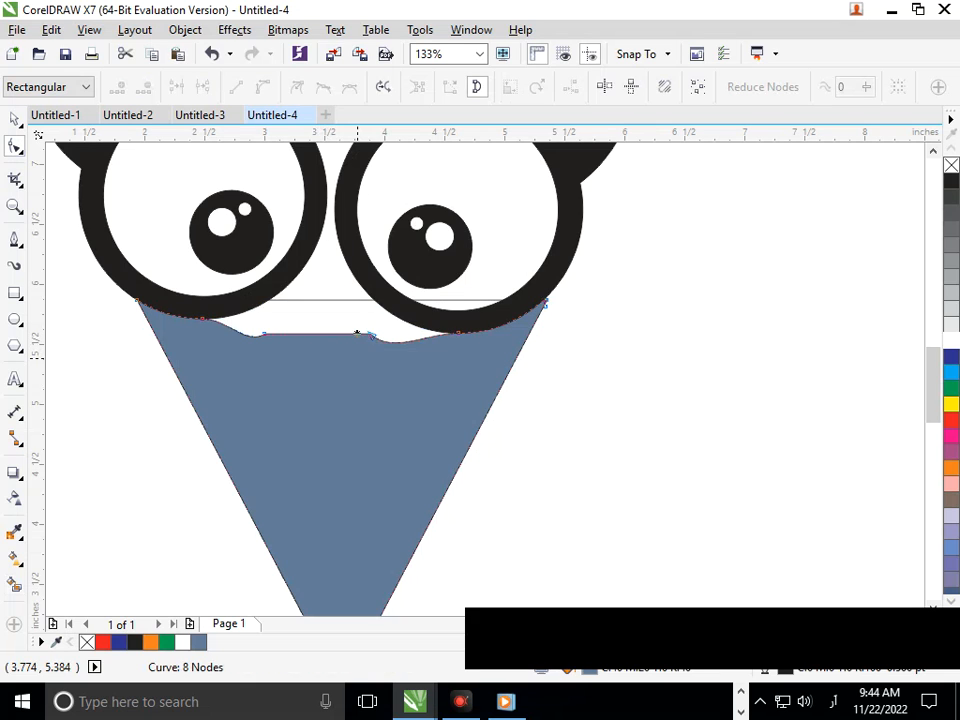
key(ctrl+z)
click(547, 455)
key(shift+F4)
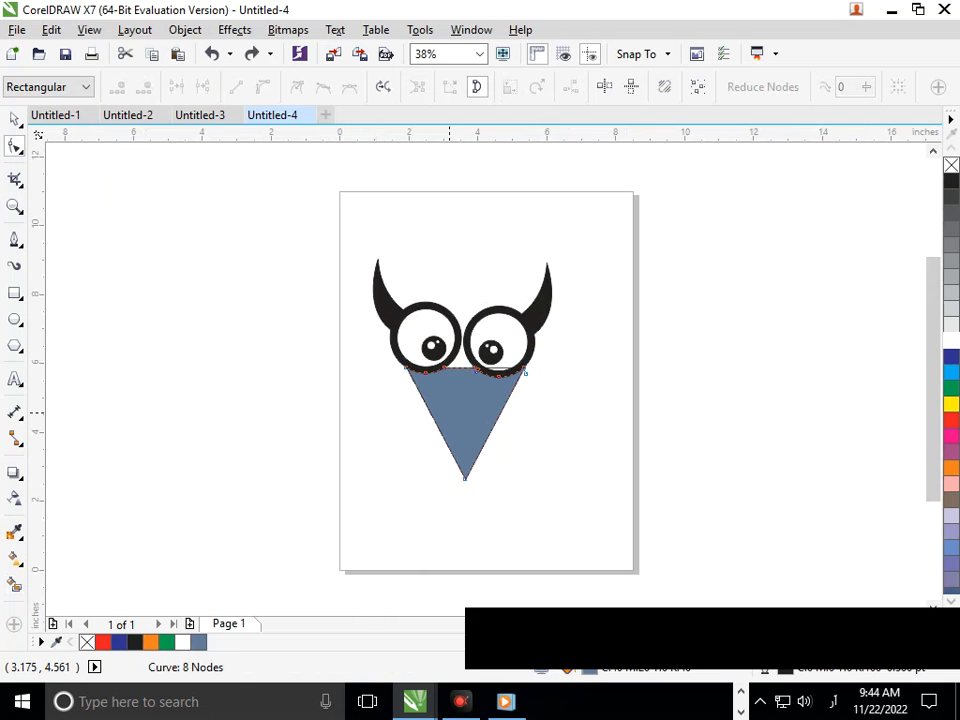
Step: Move the filled face shape slightly upward so it tucks under the eyes
key(F2)
drag(377, 322, 664, 454)
key(F3)
scroll(475, 337, up, 3)
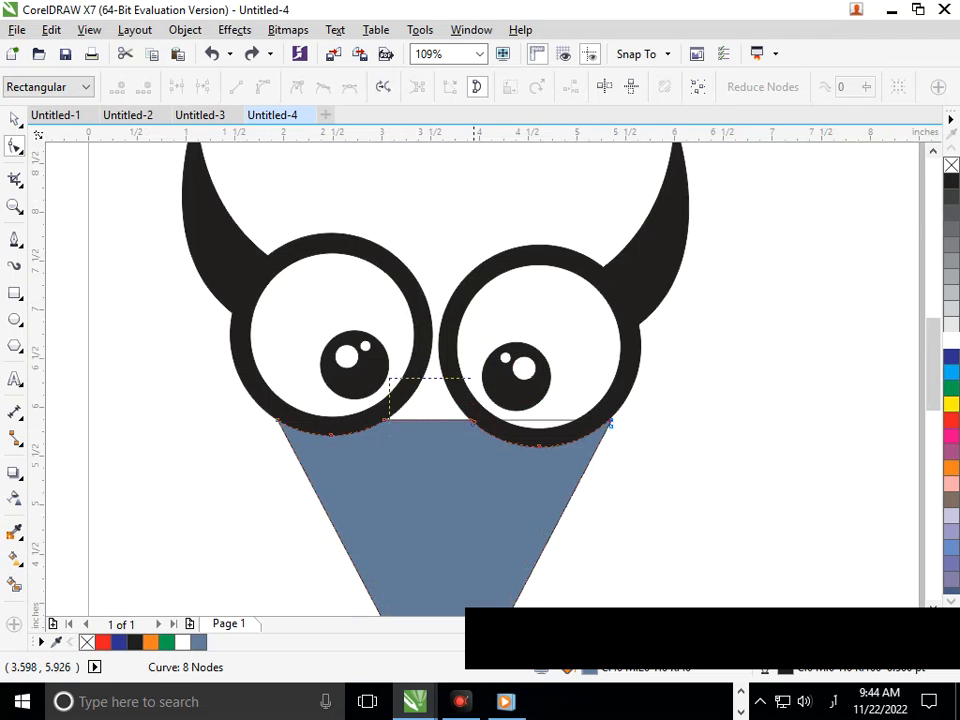
drag(458, 420, 480, 442)
key(shift+F4)
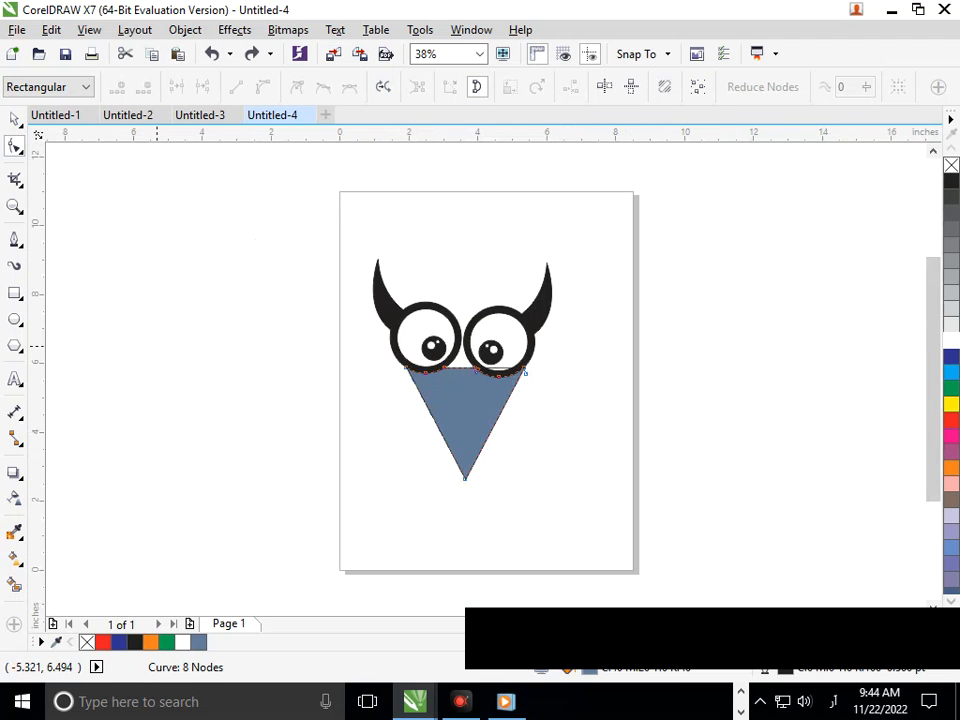
click(14, 118)
click(263, 488)
click(461, 409)
mouse_move(464, 357)
mouse_down()
mouse_move(462, 340)
mouse_move(463, 350)
mouse_up()
mouse_move(398, 414)
mouse_down()
mouse_move(387, 417)
mouse_move(400, 421)
mouse_up()
click(565, 431)
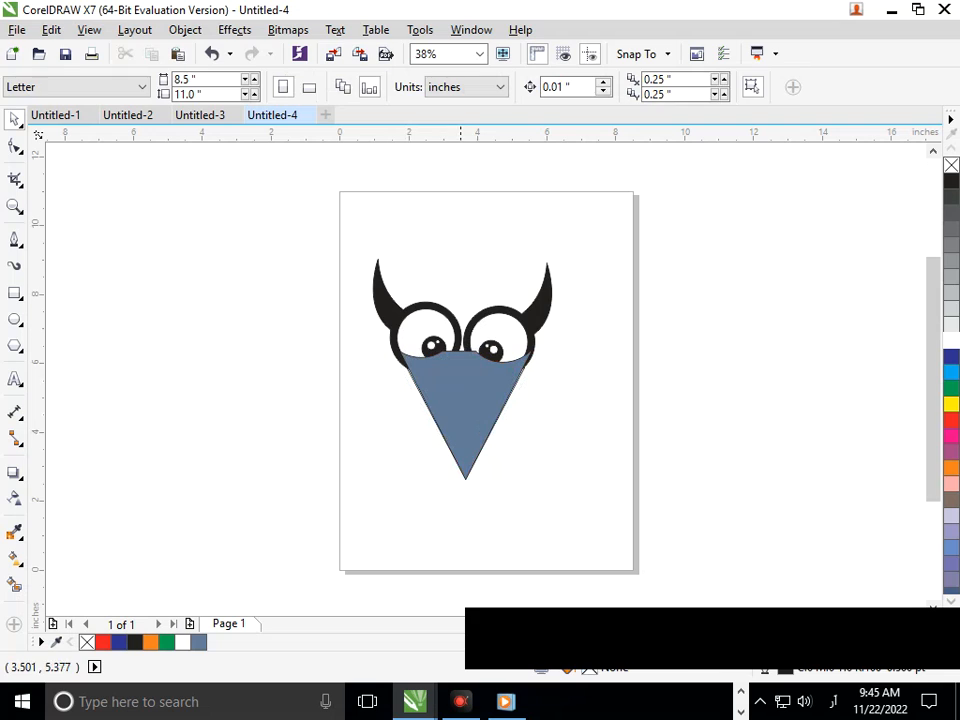
Step: Fill the face shape black and send it behind the other objects
click(472, 403)
click(951, 181)
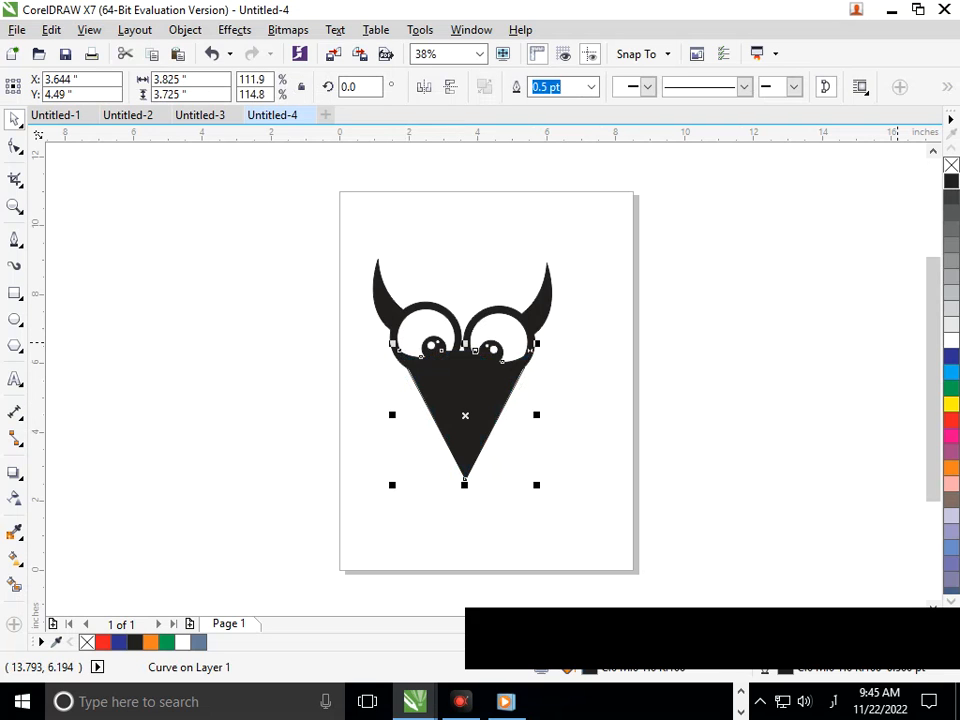
key(shift+Page_Down)
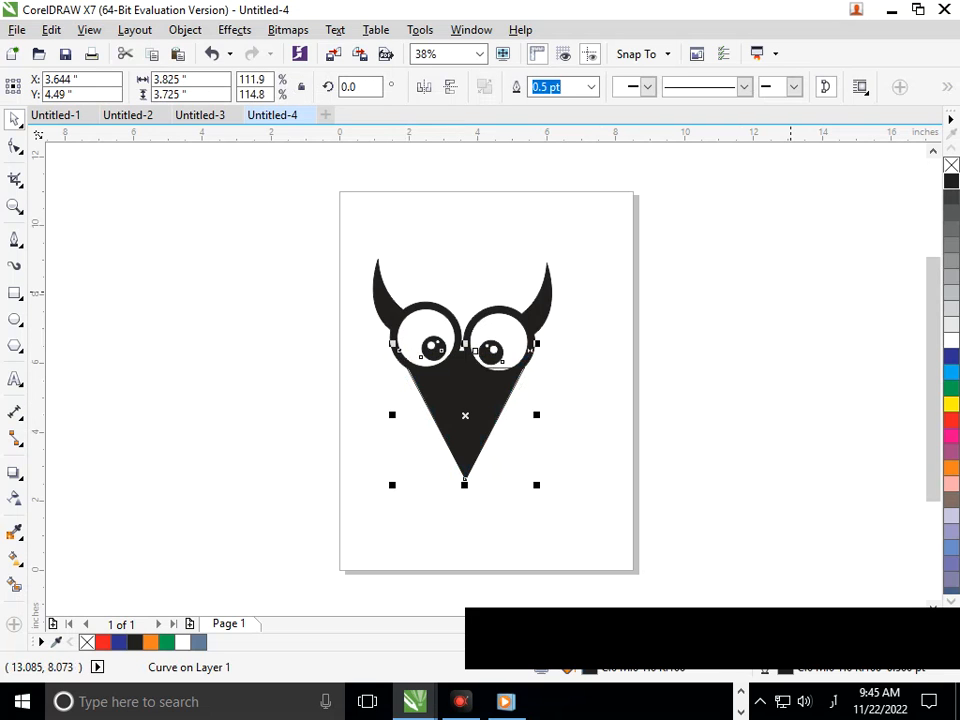
click(602, 436)
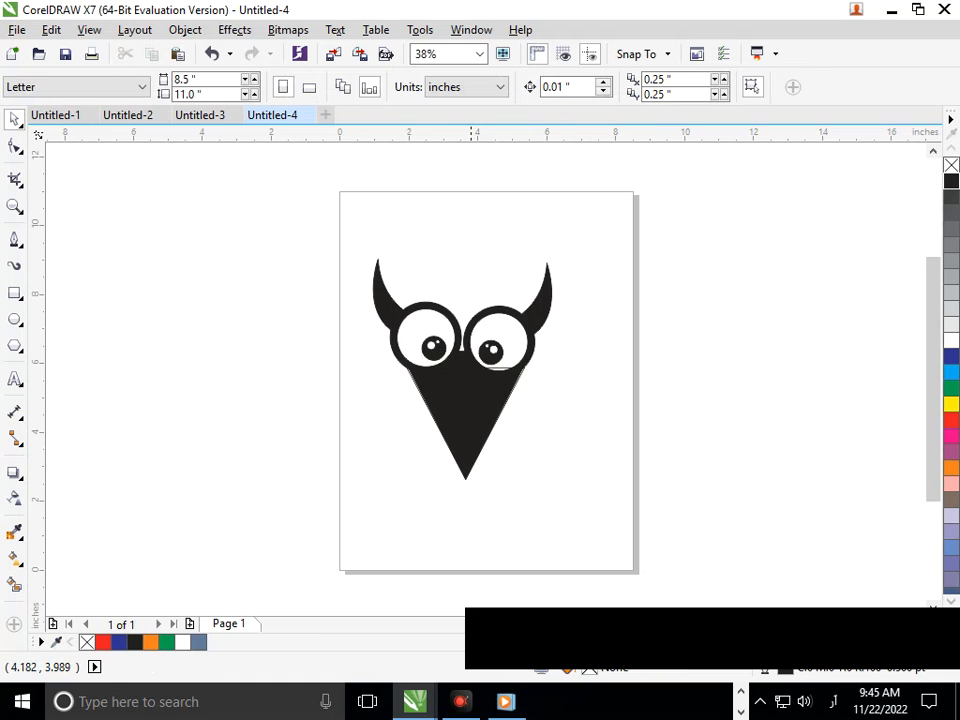
Step: Nudge the left eye group slightly to the right
scroll(356, 330, up, 2)
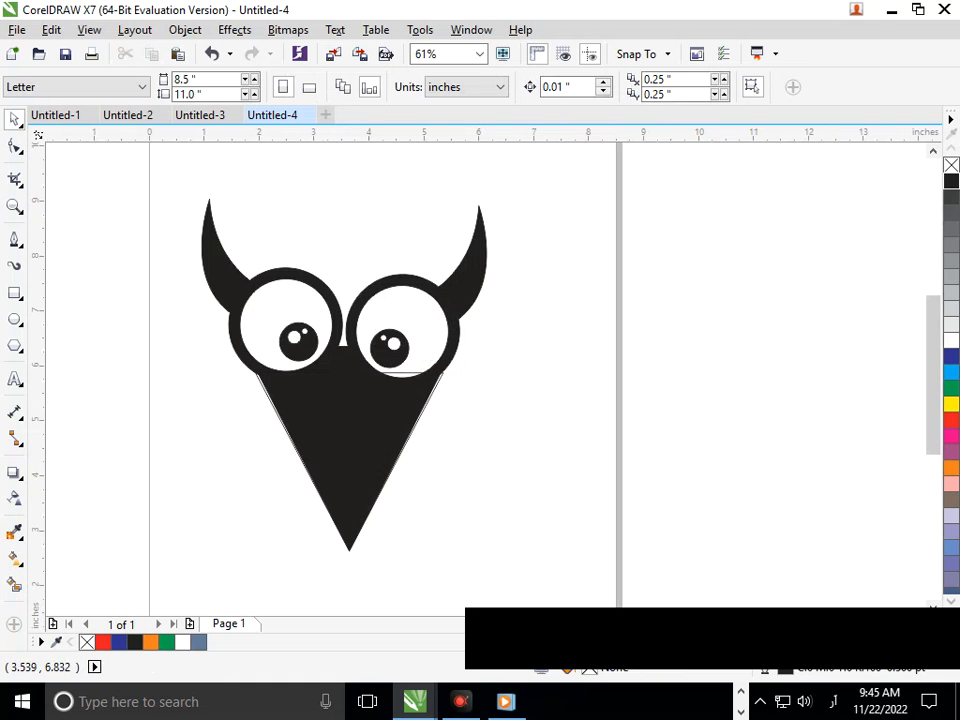
drag(212, 205, 190, 205)
drag(181, 265, 209, 259)
drag(293, 268, 295, 268)
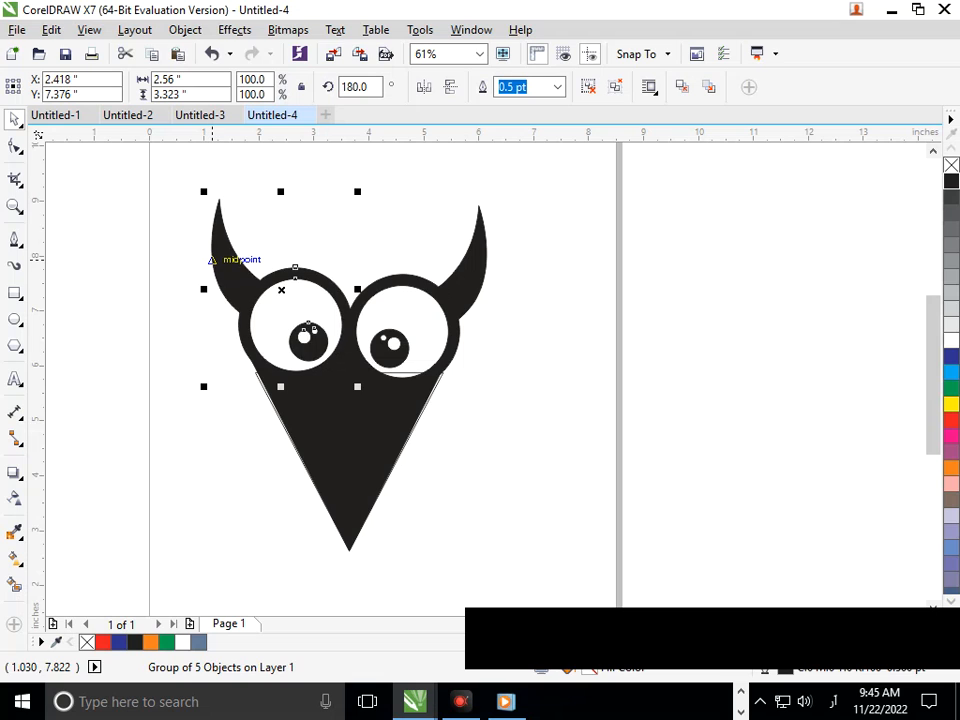
click(544, 481)
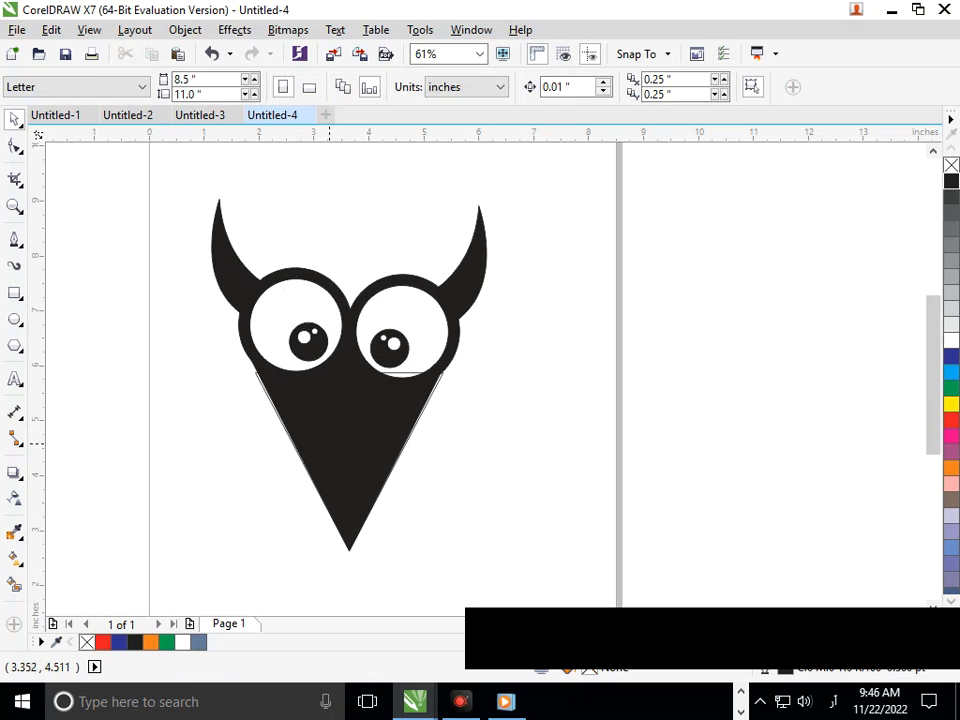
Step: Scale the black face shape down to about 84% from its corner
click(262, 386)
click(393, 499)
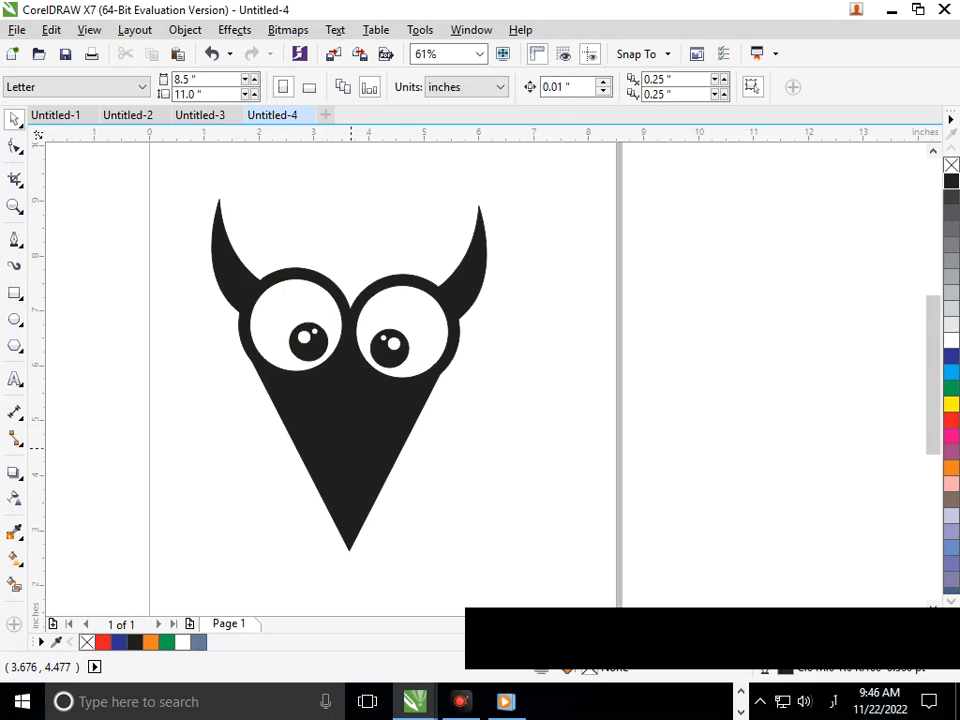
click(350, 447)
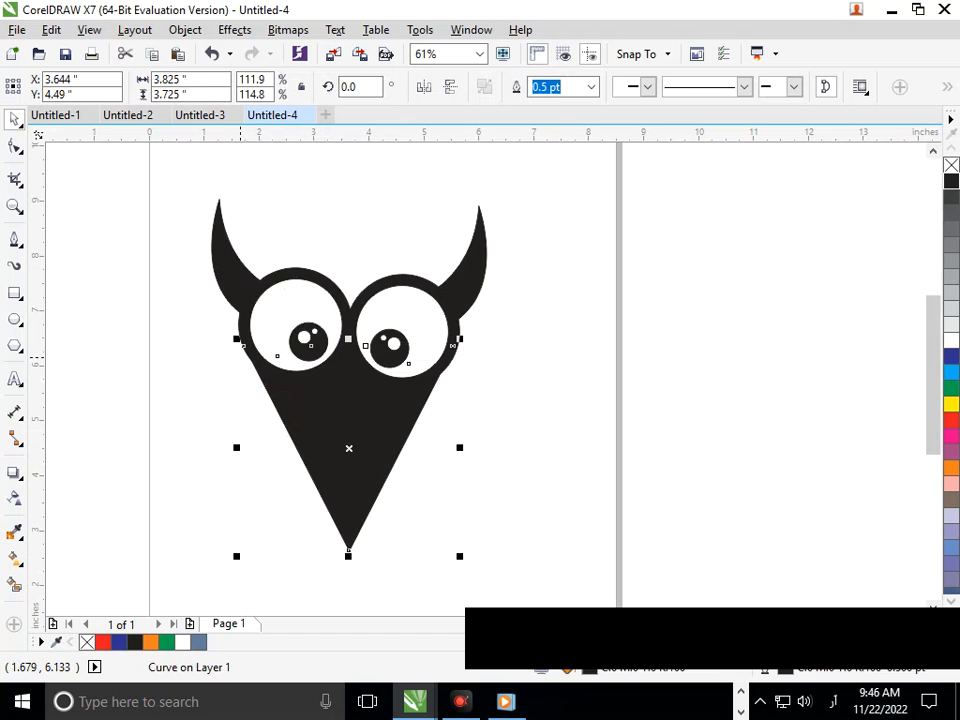
drag(236, 556, 262, 531)
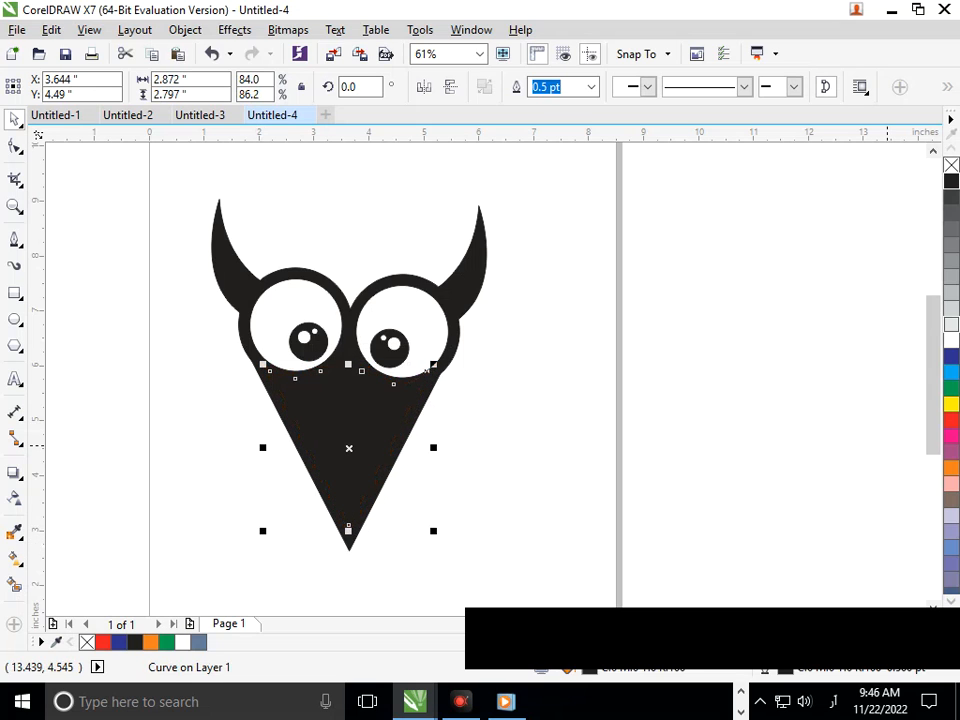
click(518, 491)
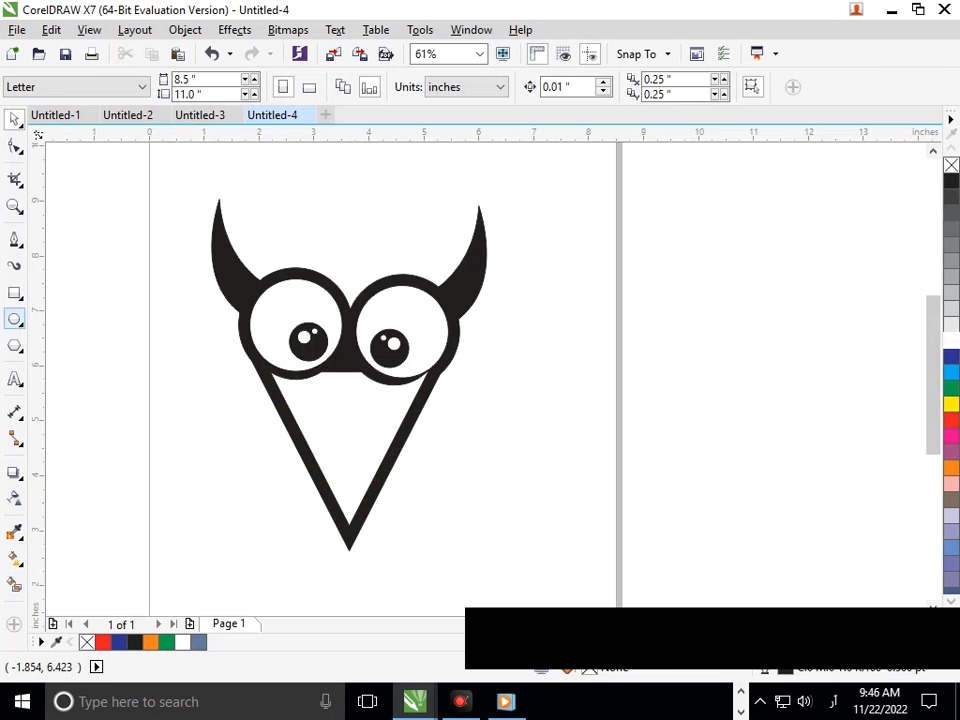
Step: Draw a square about 0.75 inches wide and rotate it 45 degrees into a diamond
click(14, 292)
drag(151, 389, 193, 431)
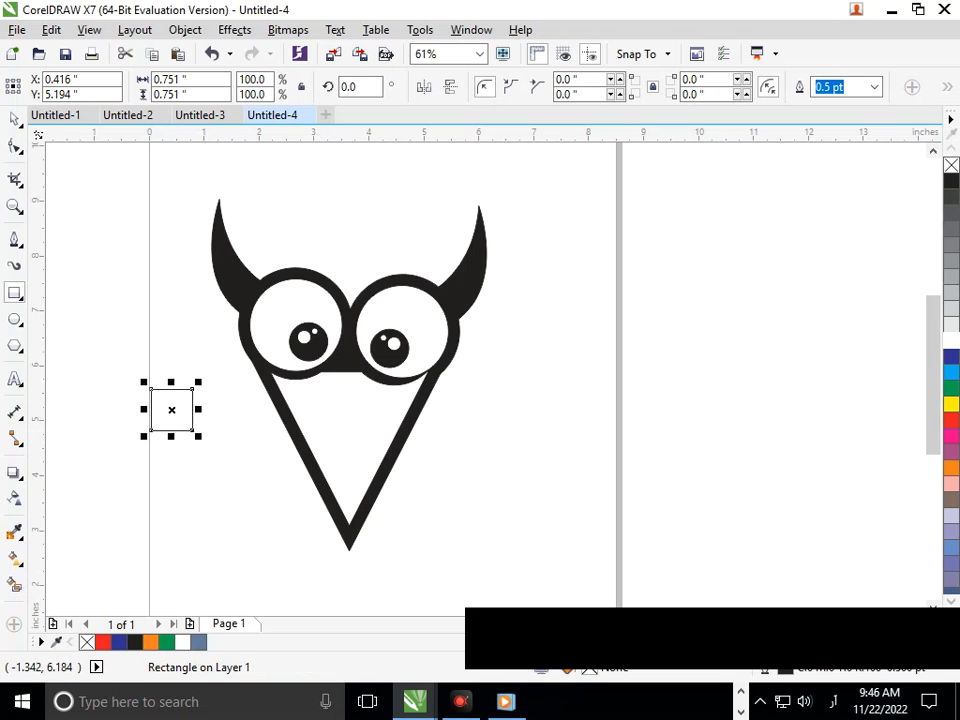
click(14, 119)
click(192, 431)
drag(201, 436, 169, 461)
click(190, 514)
Step: Move the diamond between the eyes as a nose and scale it down to 50%
drag(174, 412, 341, 371)
key(Right)
key(Right)
key(Right)
key(Right)
key(Right)
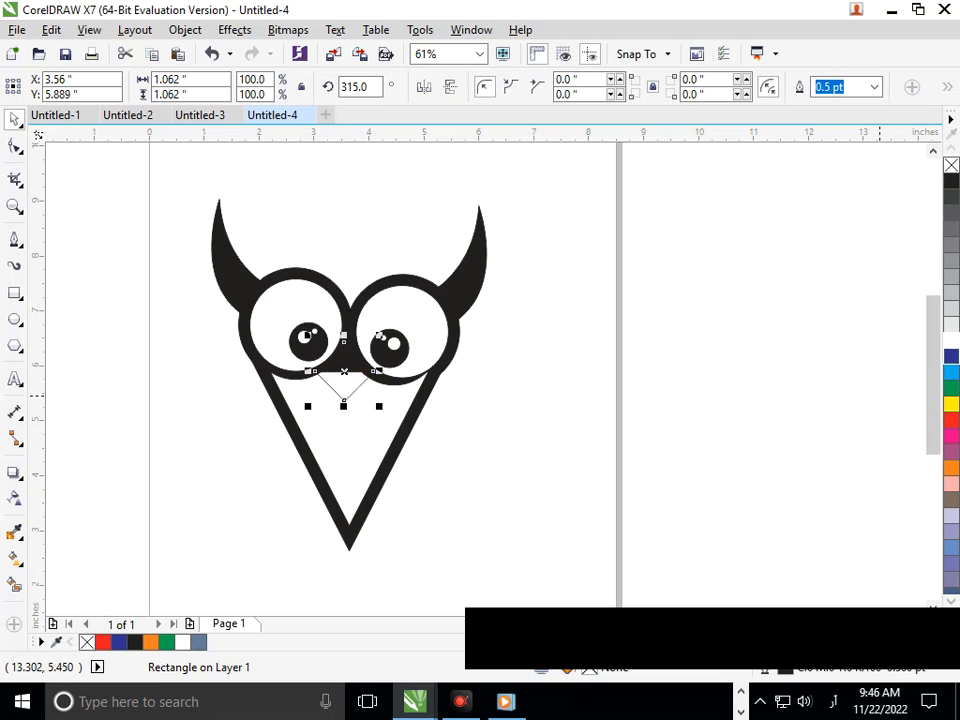
drag(312, 410, 331, 386)
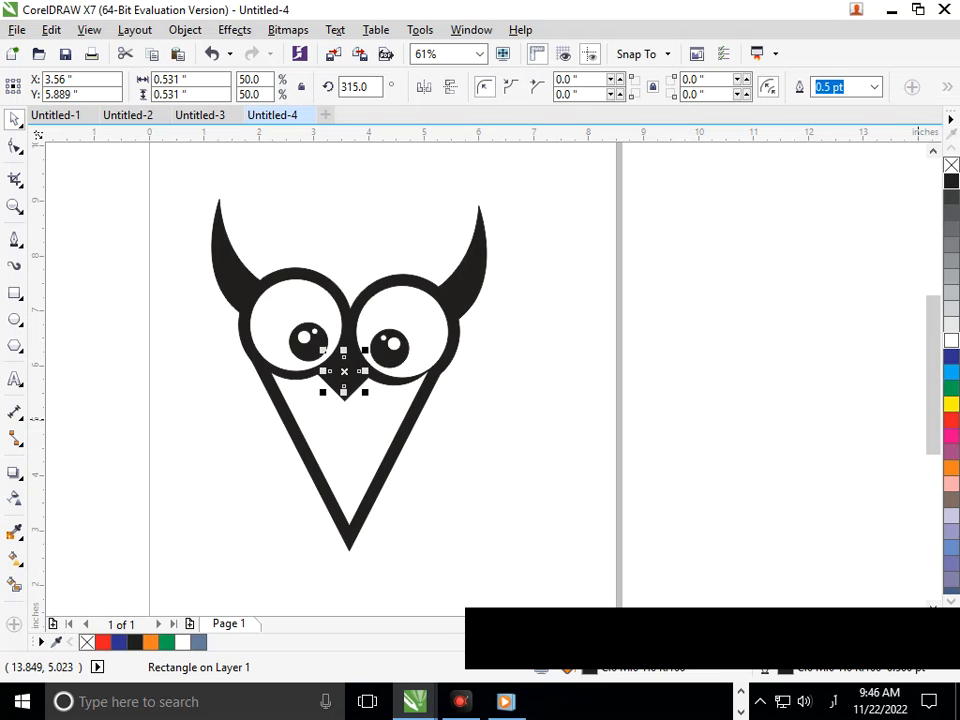
click(437, 489)
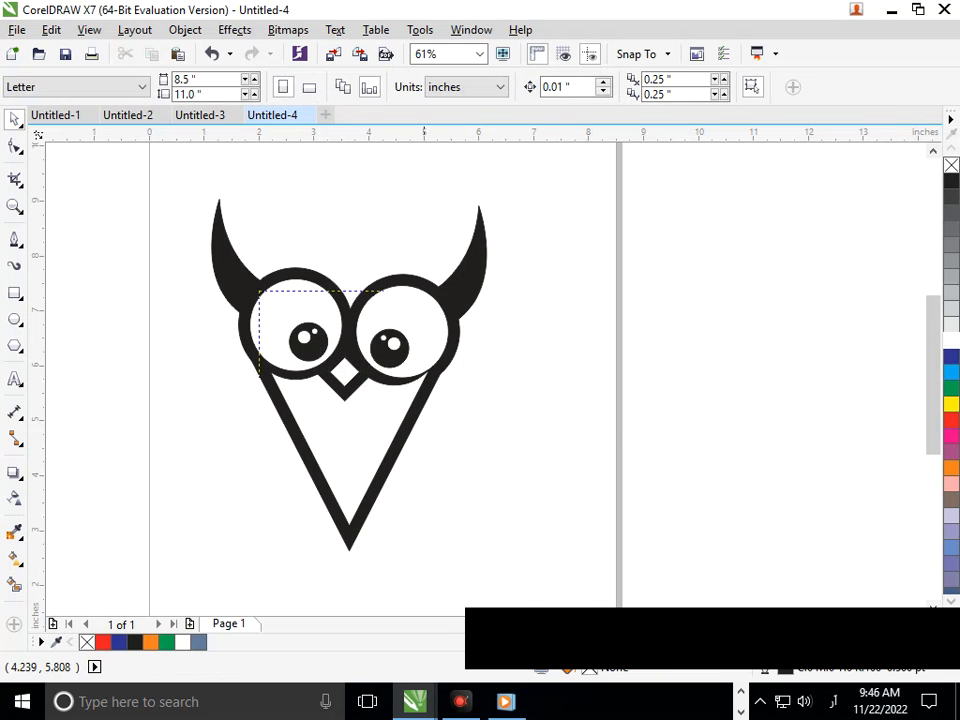
Step: Enlarge the diamond nose to about 0.67 inches wide
drag(259, 291, 495, 474)
click(394, 391)
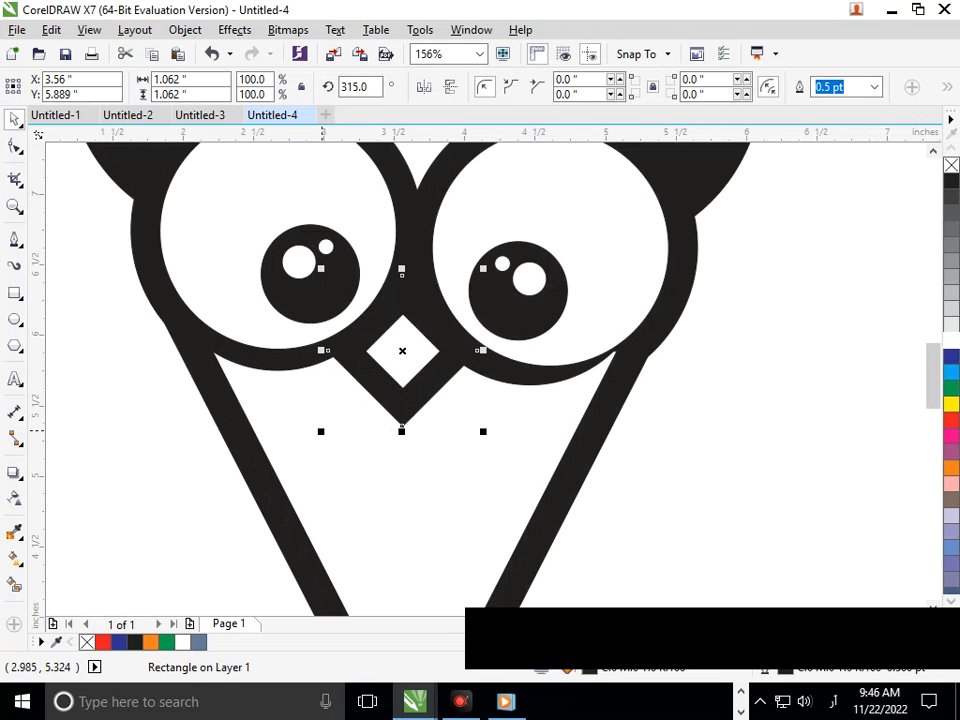
drag(322, 431, 323, 438)
key(ctrl+z)
click(405, 350)
click(387, 388)
drag(357, 393, 348, 413)
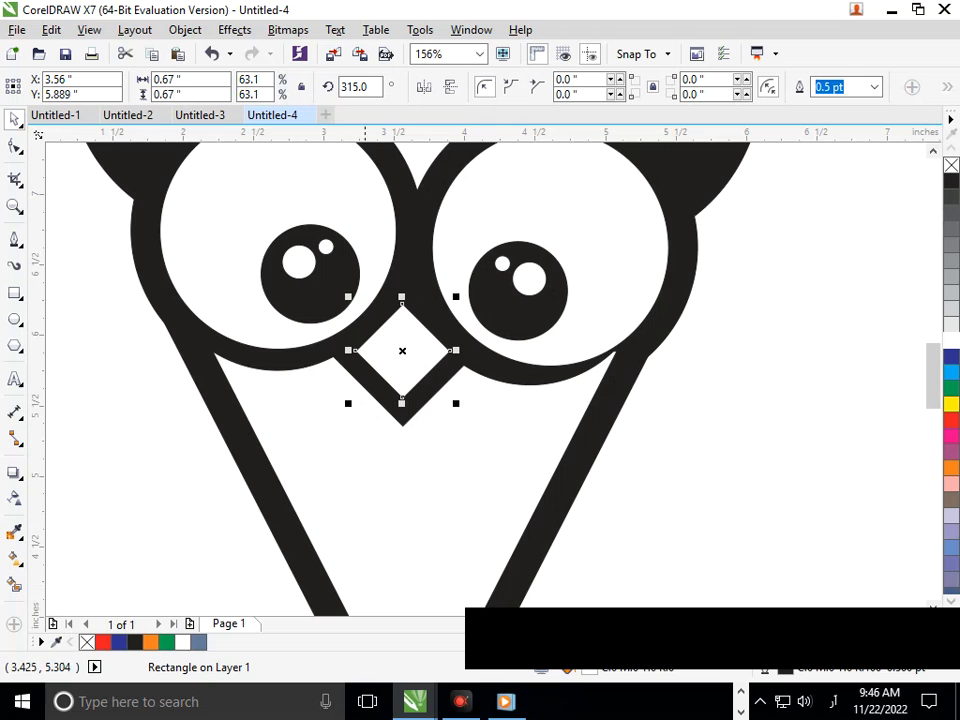
scroll(428, 419, down, 4)
click(394, 540)
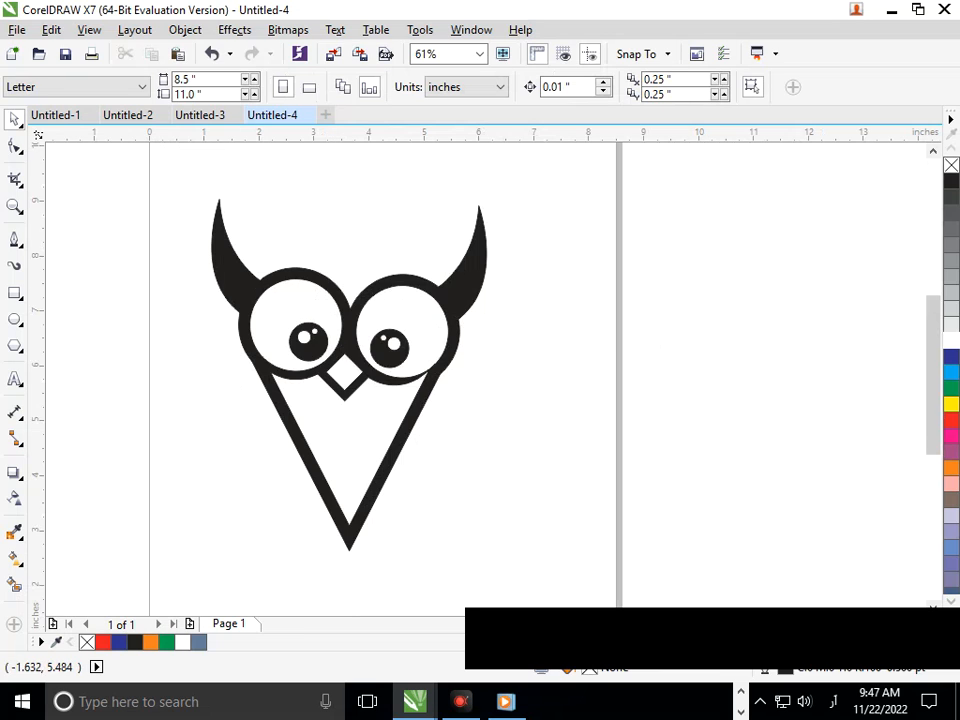
Step: Draw a vertical line from the nose tip straight down past the face's point
click(15, 240)
click(344, 400)
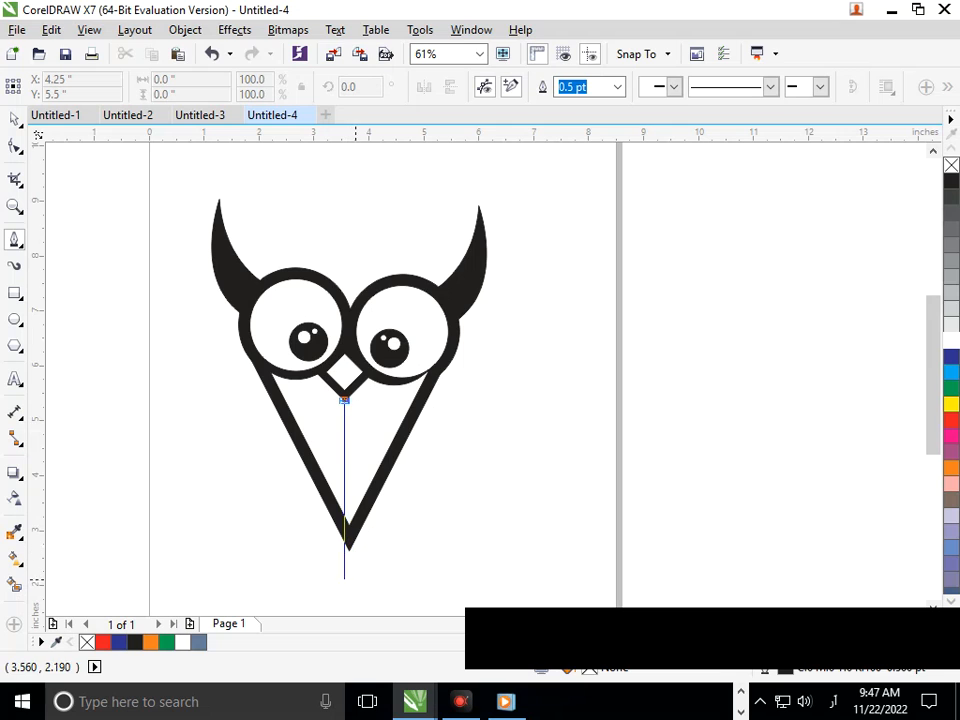
double_click(349, 590)
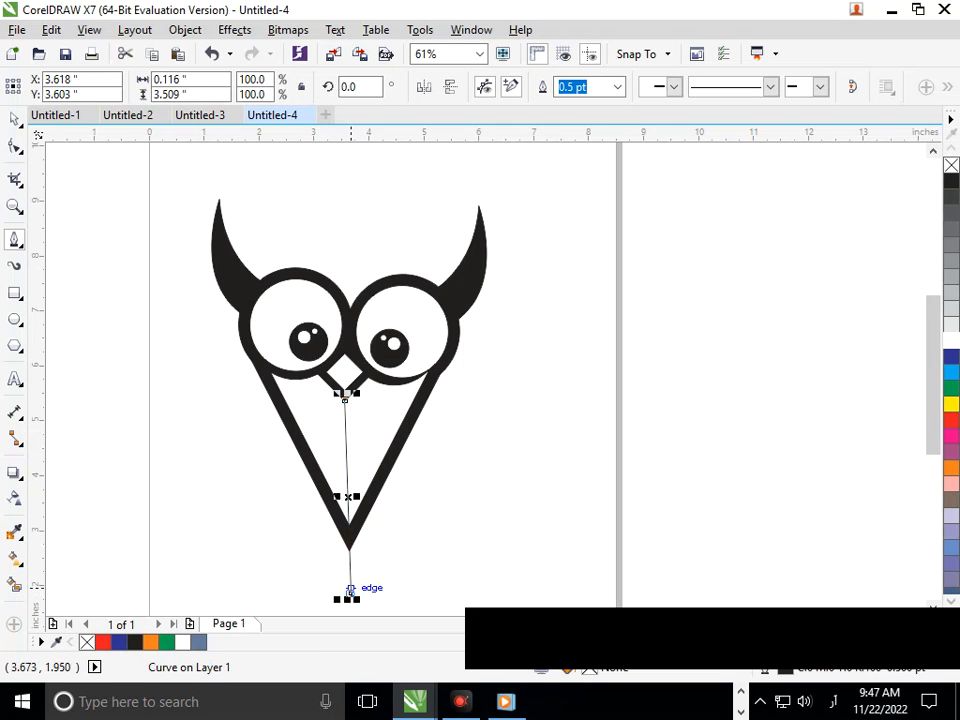
Step: Smart-fill the left half of the face between the line and the outline and color it light gray
click(15, 585)
click(332, 430)
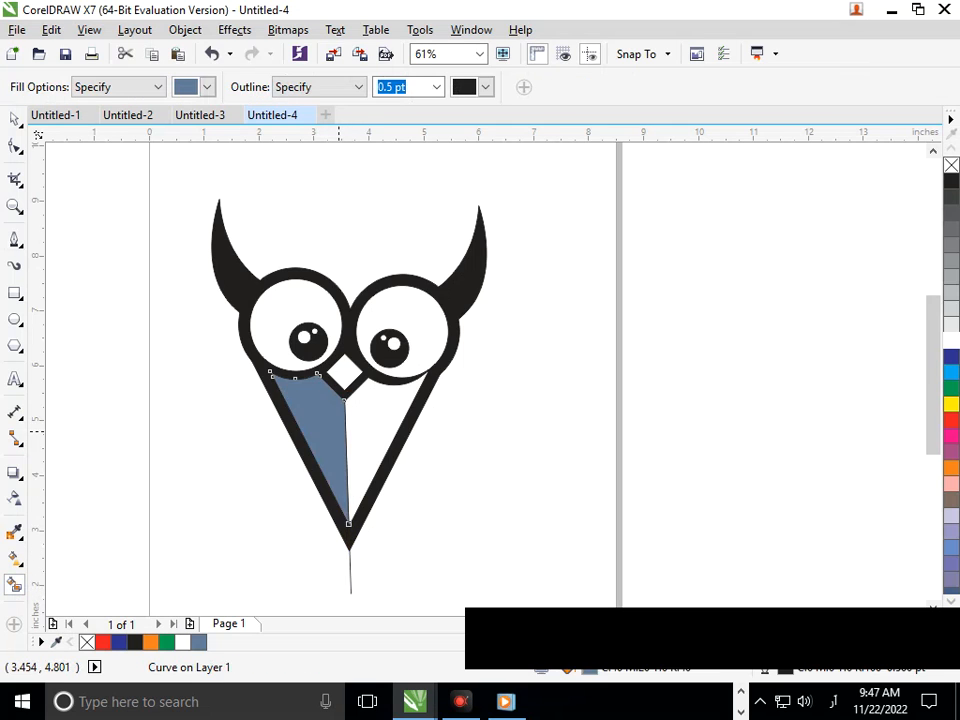
click(951, 292)
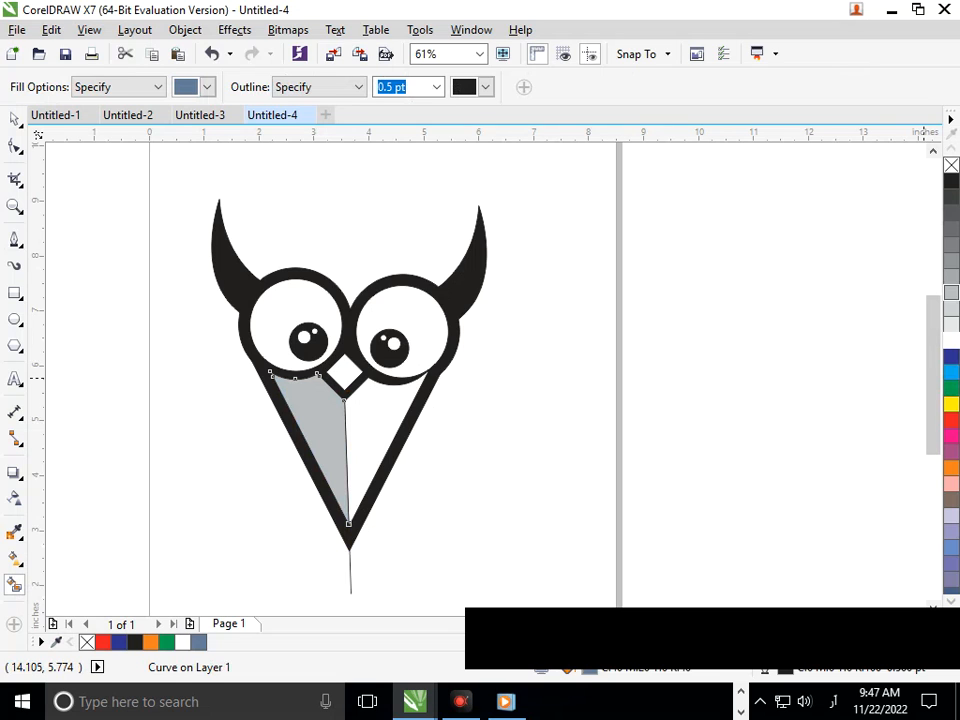
Step: Nudge the gray shading shape slightly to the right inside the face outline
click(15, 118)
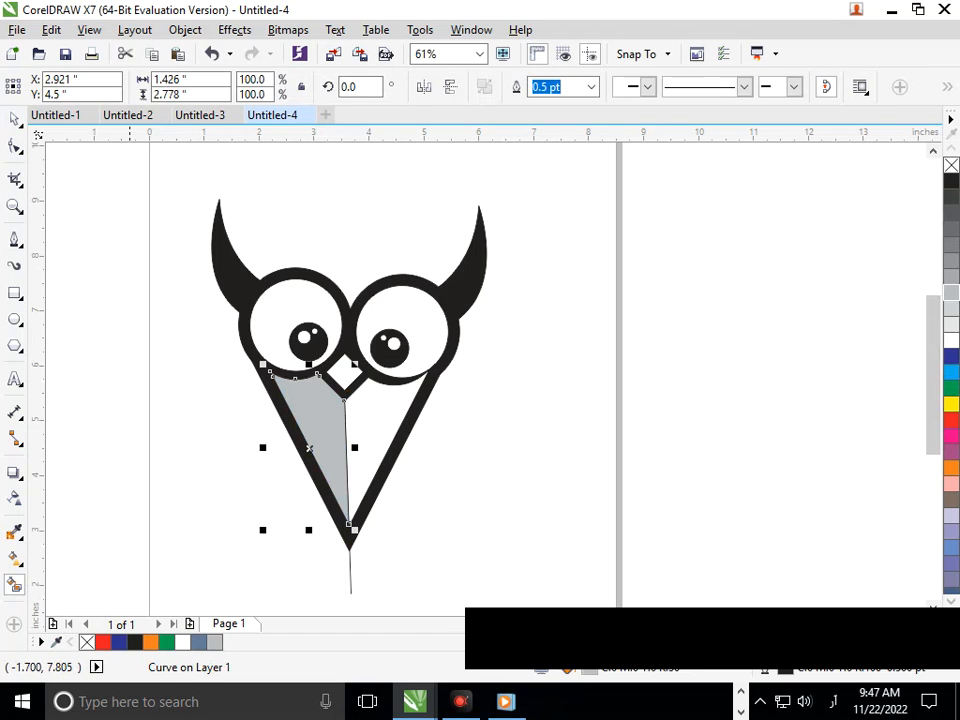
click(284, 479)
click(340, 470)
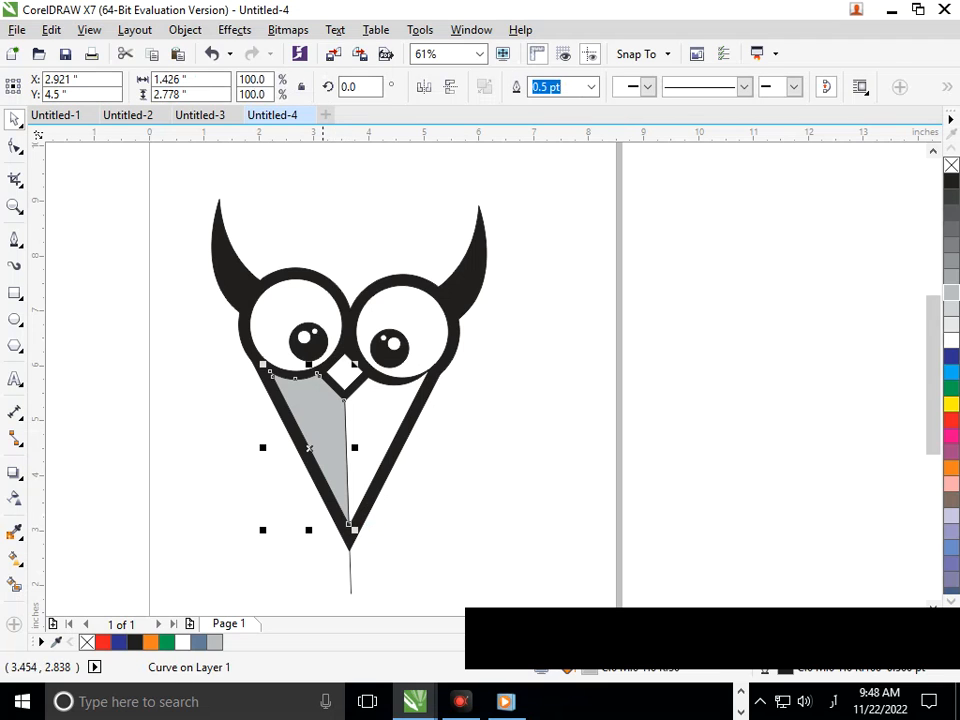
mouse_move(270, 531)
mouse_down()
mouse_move(277, 515)
mouse_move(304, 507)
mouse_move(271, 530)
mouse_up()
click(287, 541)
drag(324, 461, 330, 459)
click(285, 559)
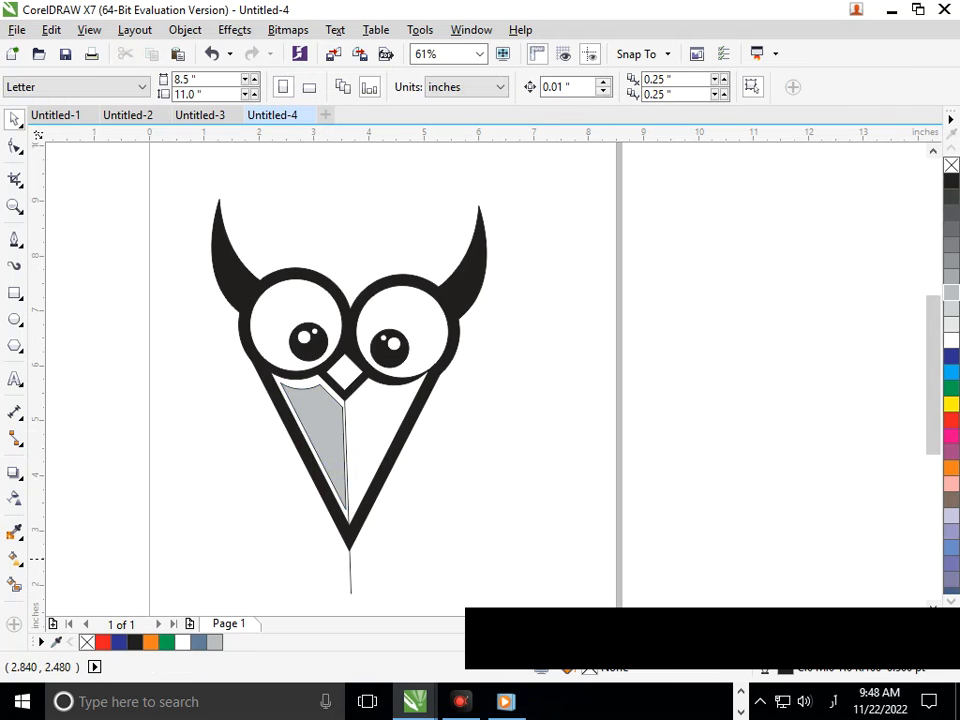
Step: Delete the vertical cutting line below the face
click(350, 576)
key(Delete)
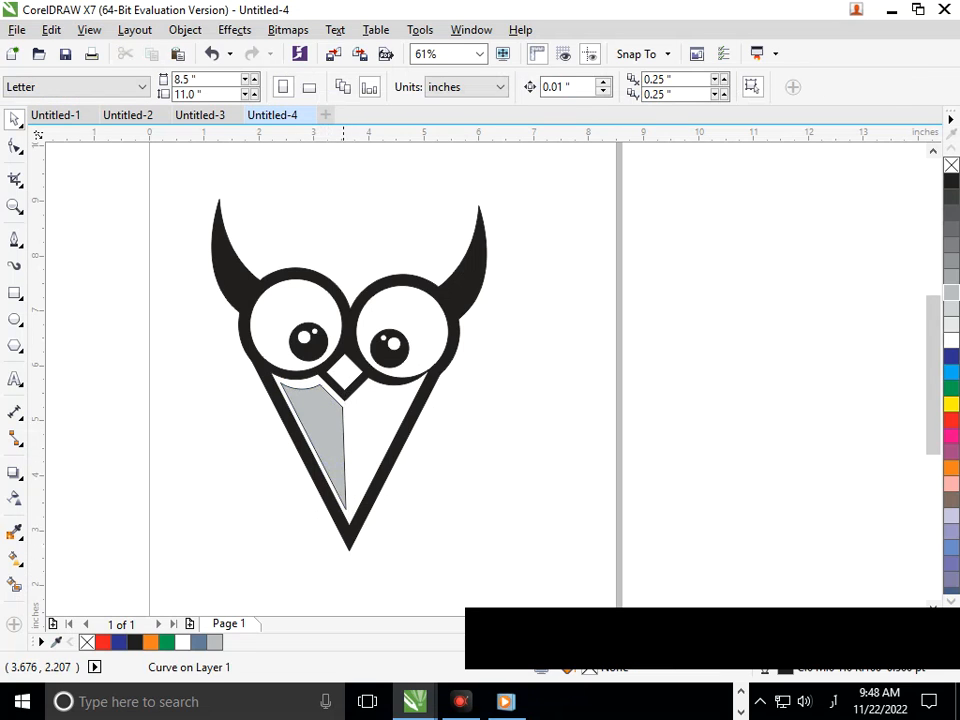
Step: Nudge the gray shading shape slightly left and up
click(339, 466)
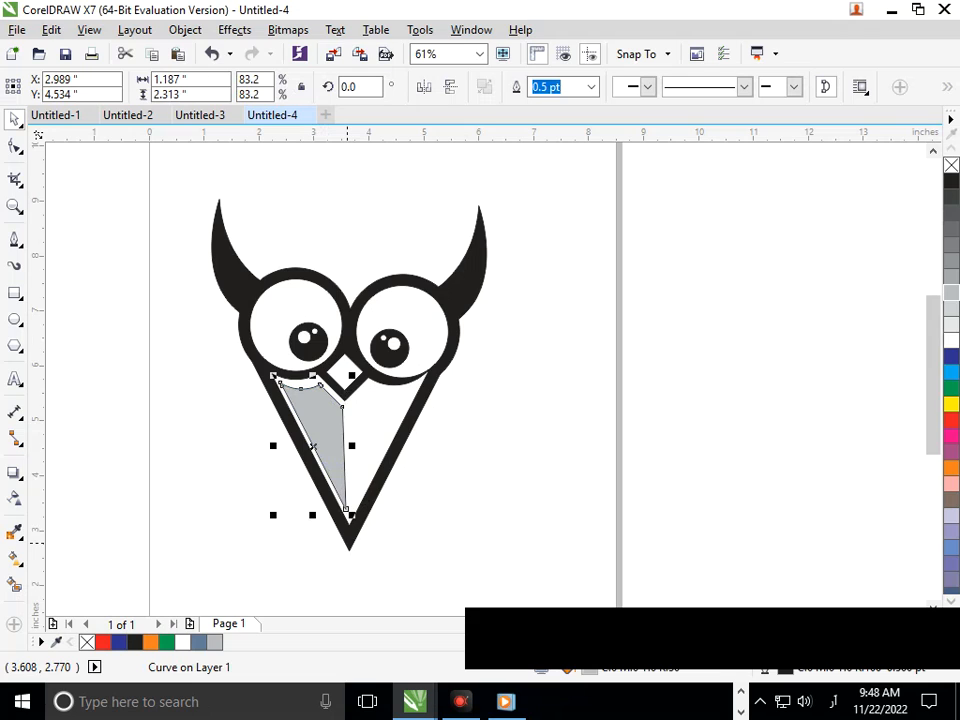
key(Left)
key(Up)
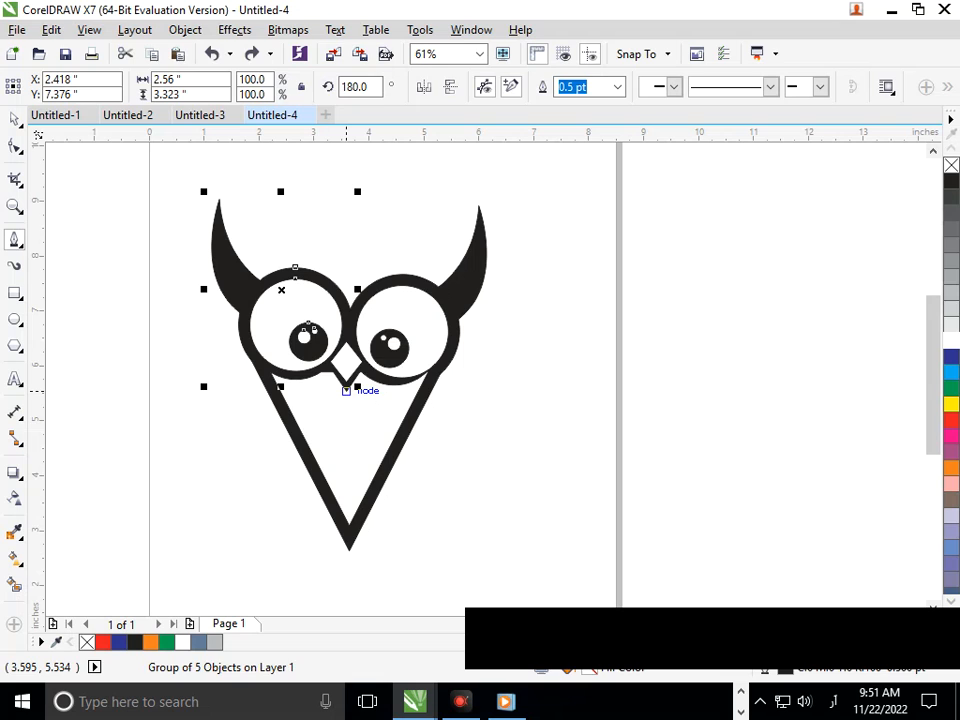
Step: Draw a straight vertical line from the nose tip down past the face's bottom point
key(F5)
click(345, 391)
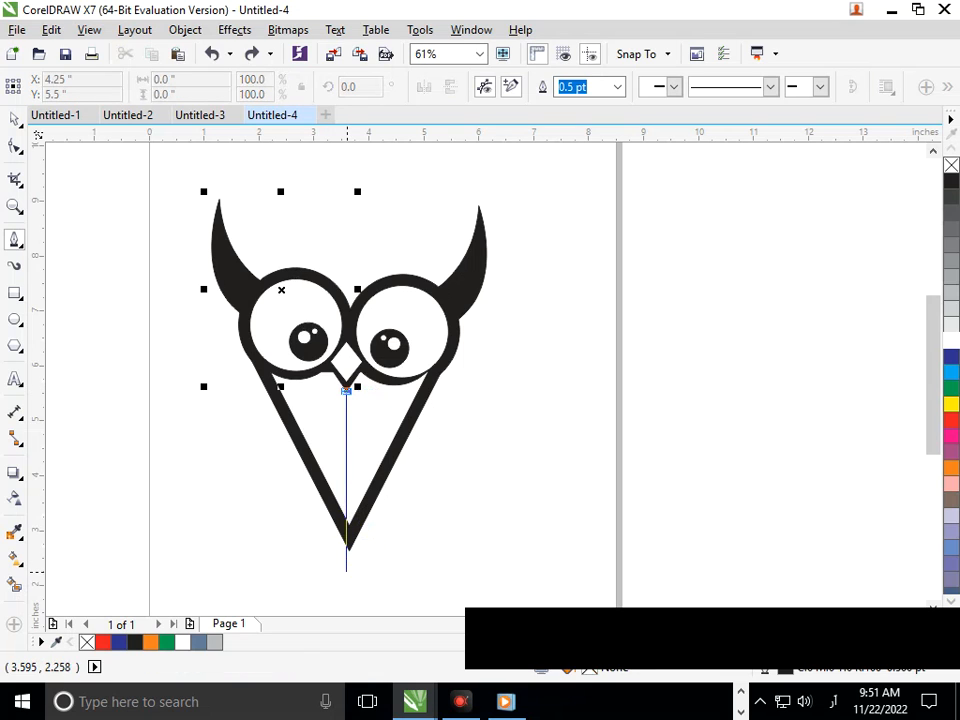
drag(345, 485, 347, 585)
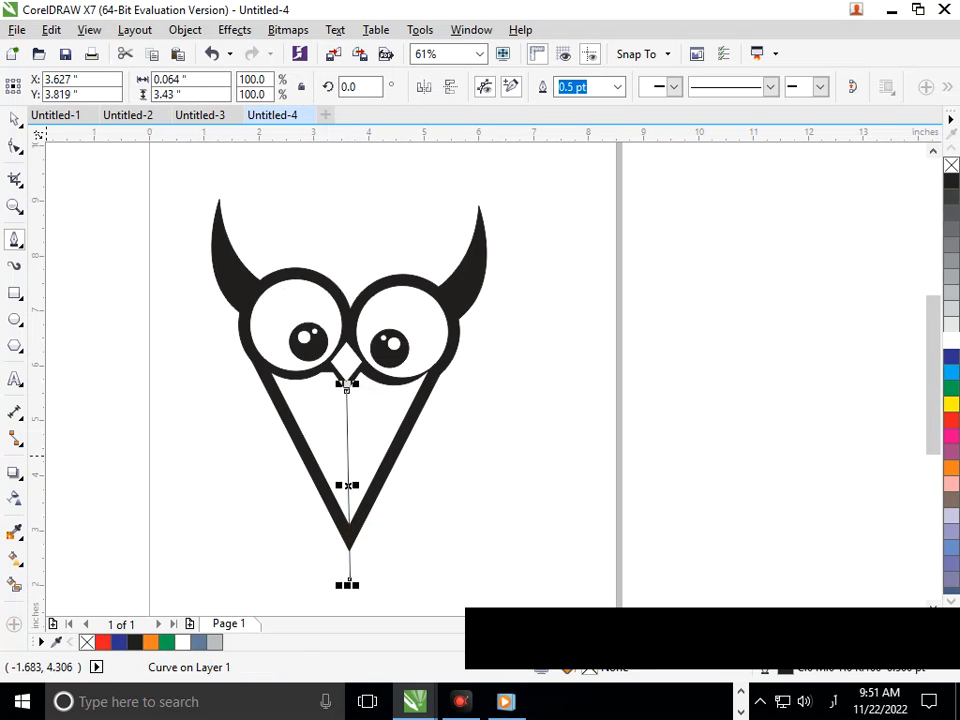
Step: Smart-fill the left half of the face between the line and the outline, then nudge the fill slightly upward
click(15, 497)
click(337, 448)
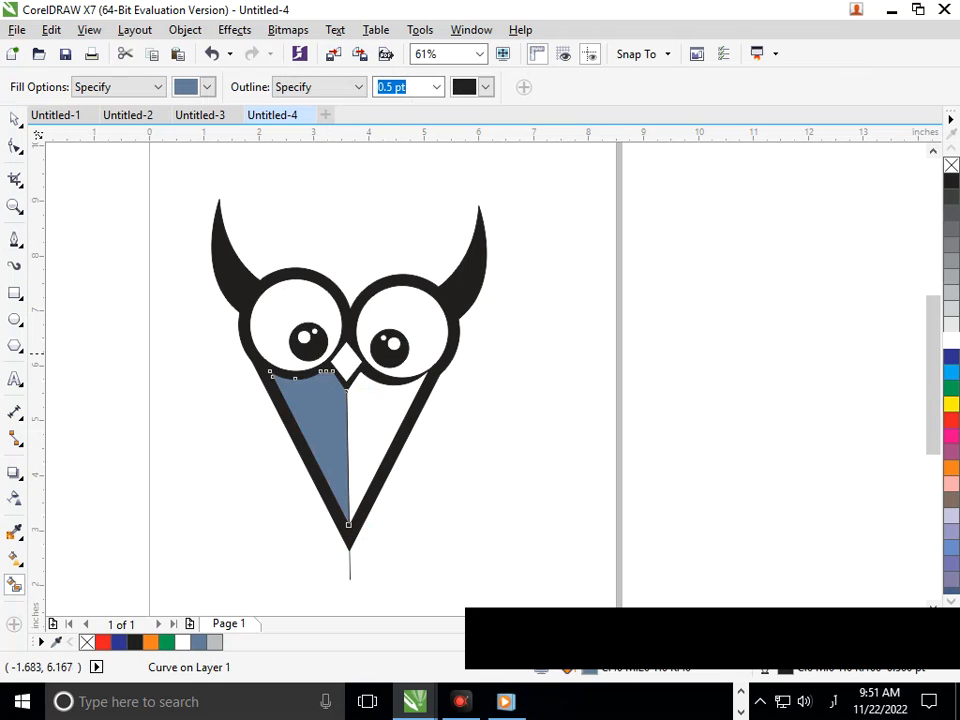
click(15, 119)
key(Escape)
click(316, 418)
mouse_move(264, 531)
mouse_down()
mouse_move(279, 522)
mouse_move(274, 531)
mouse_up()
click(273, 538)
click(323, 460)
drag(323, 460, 325, 452)
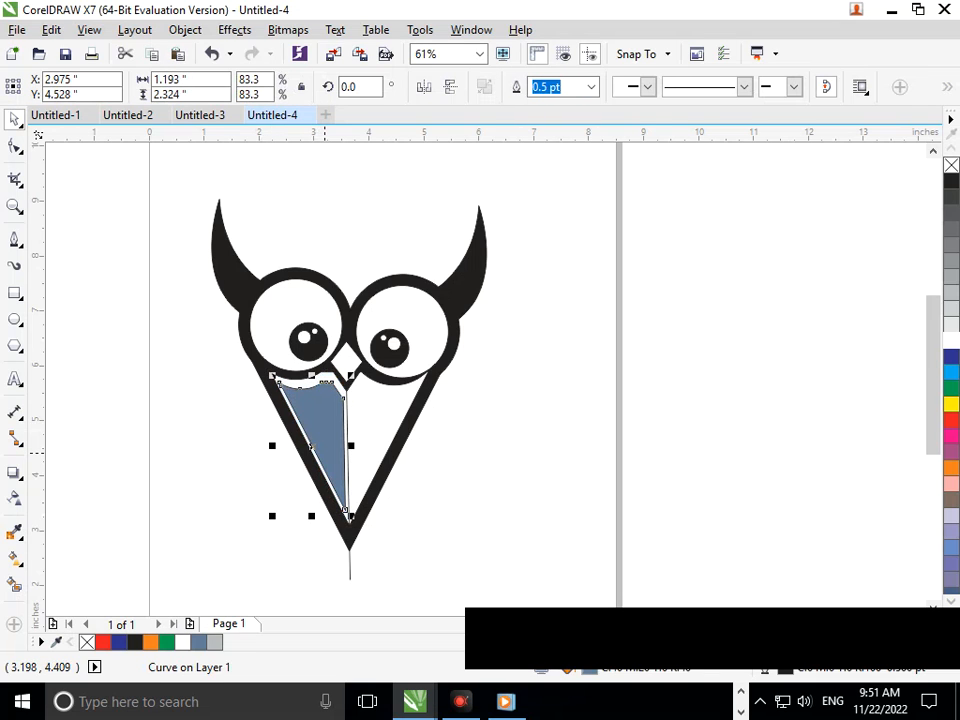
Step: Color the new shading shape light gray
click(342, 568)
click(349, 566)
click(353, 447)
click(340, 438)
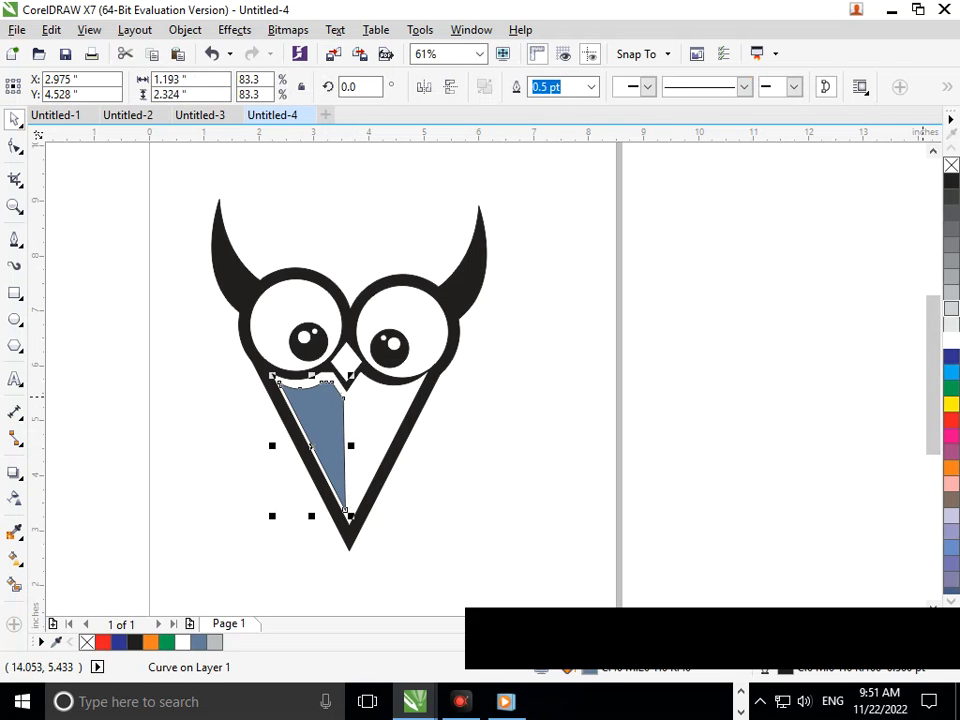
click(951, 308)
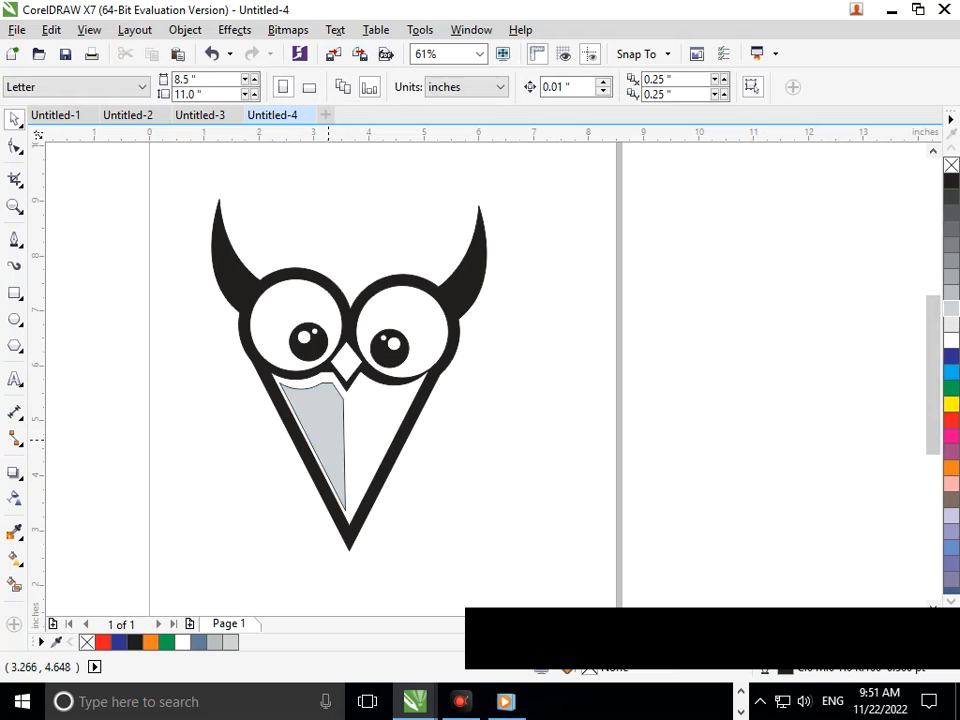
Step: Set the gray shading shape's outline to none
click(334, 421)
click(591, 87)
click(565, 105)
click(569, 381)
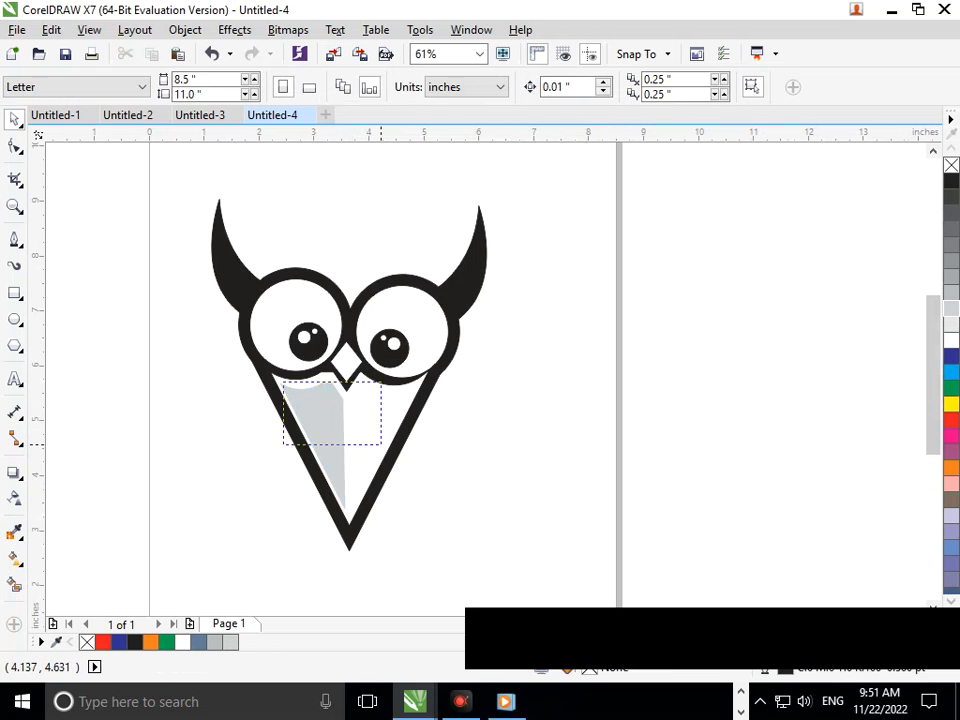
Step: Select all the owl's parts and group them
scroll(378, 440, down, 2)
scroll(394, 252, down, 2)
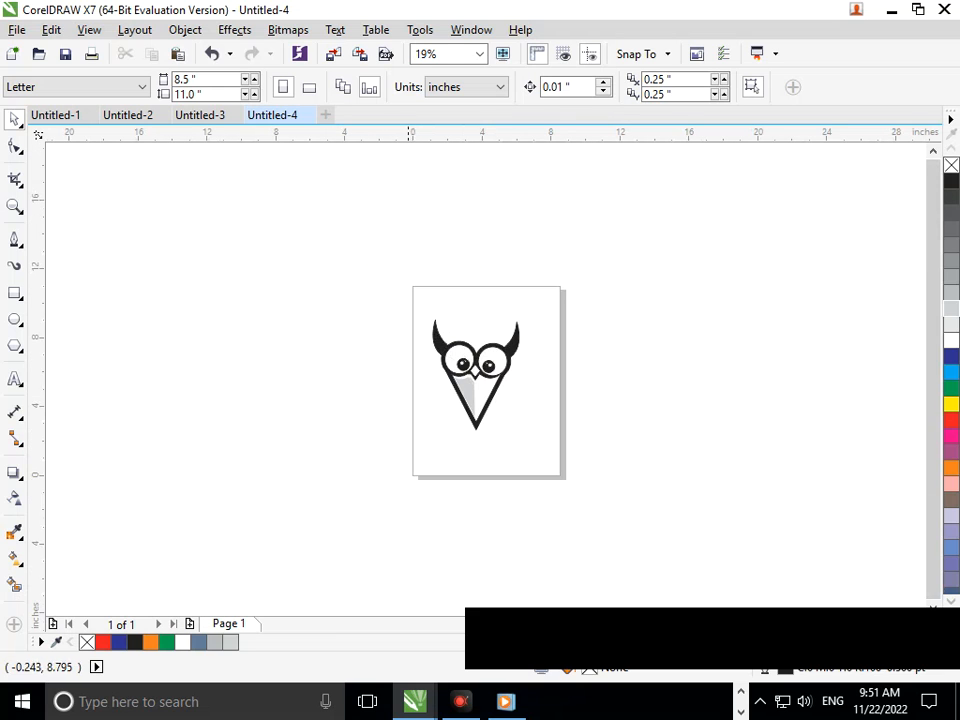
drag(393, 275, 606, 503)
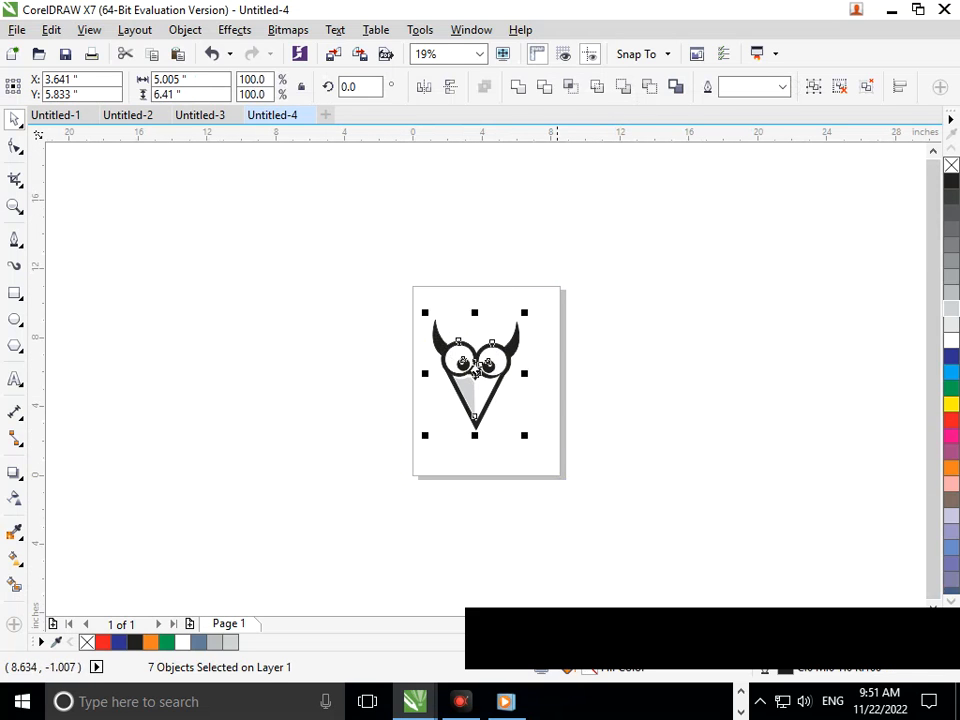
click(385, 258)
drag(389, 256, 514, 445)
key(ctrl+g)
Step: Add the artistic text 'Owl Logo' beside the page
click(109, 411)
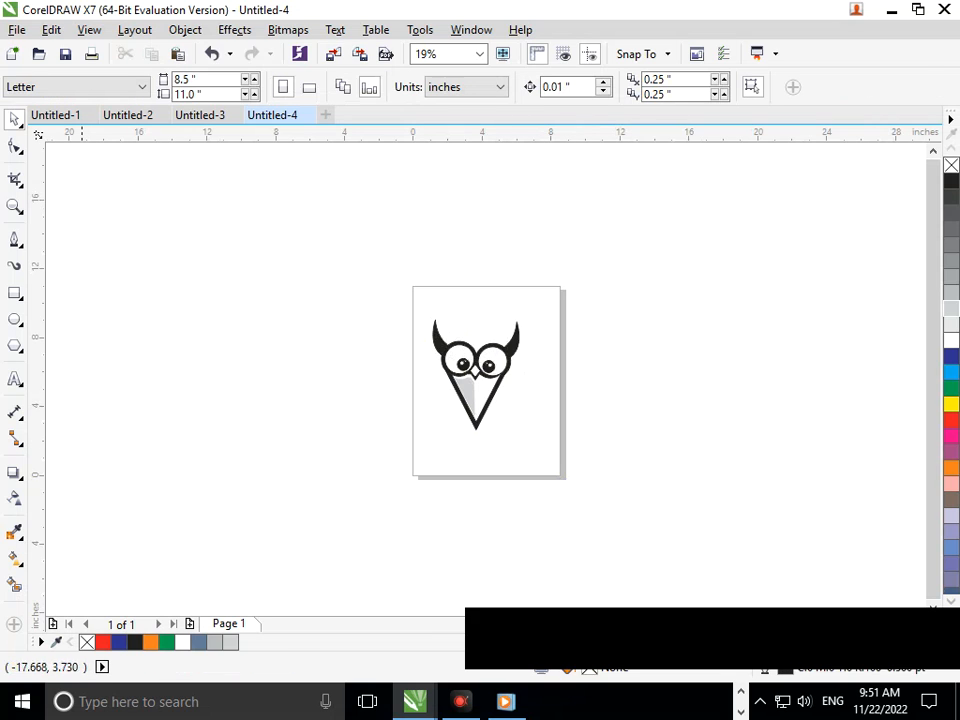
click(279, 435)
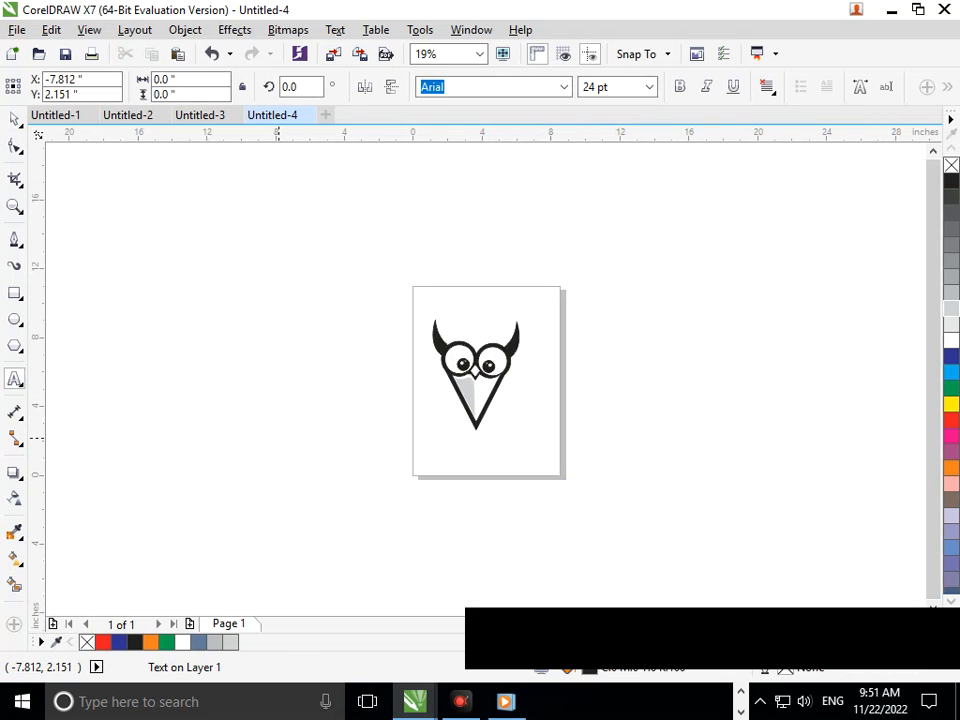
text(D)
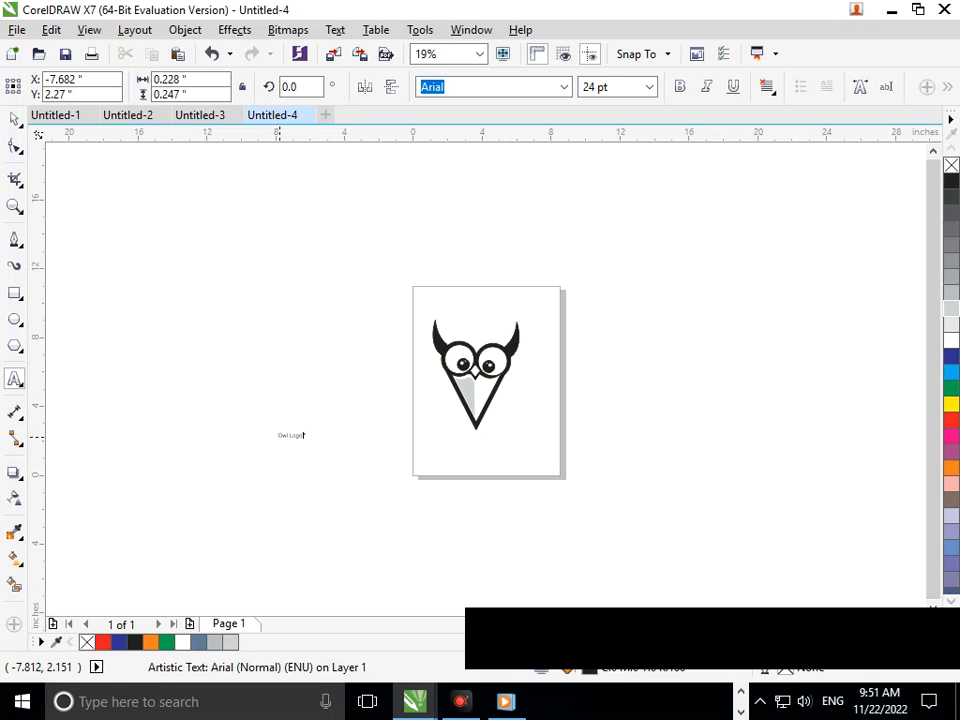
Step: Move the 'Owl Logo' text below the face and enlarge it to about 57 pt
click(14, 119)
drag(284, 435, 469, 442)
scroll(520, 480, up, 2)
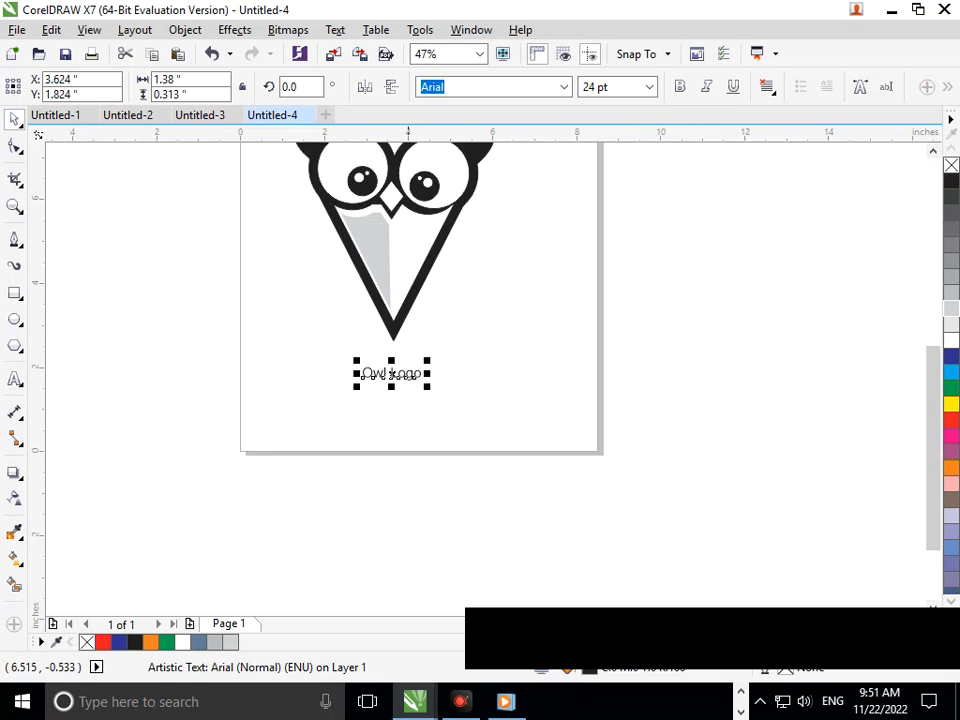
drag(357, 388, 316, 396)
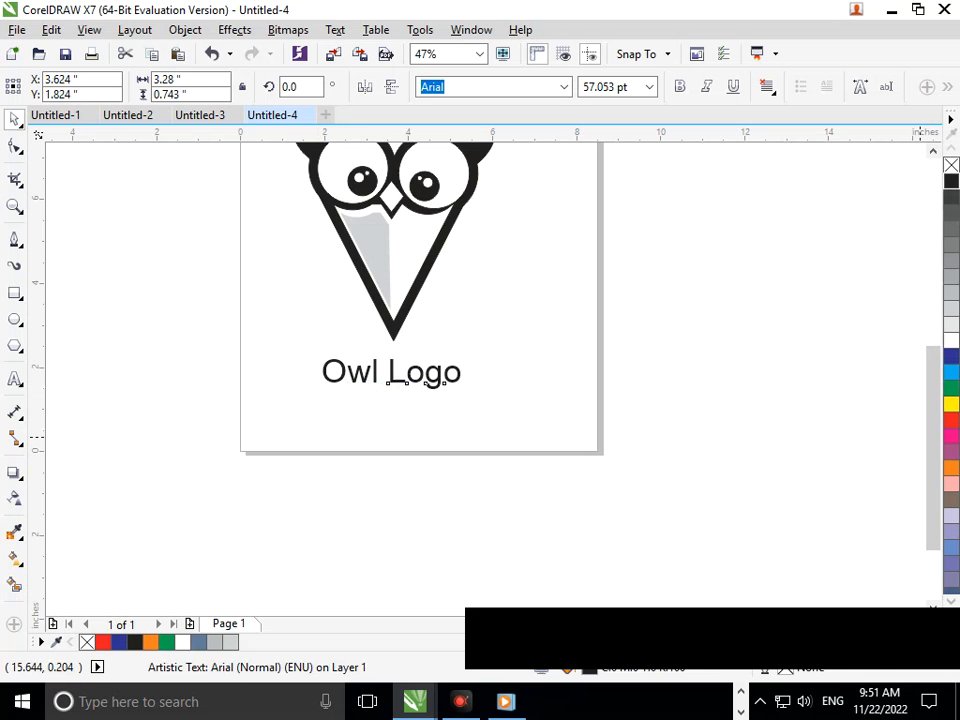
Step: Duplicate the 'Owl Logo' text just below itself and shrink the copy to about 29.4 pt
click(454, 383)
scroll(530, 492, down, 2)
scroll(529, 500, up, 2)
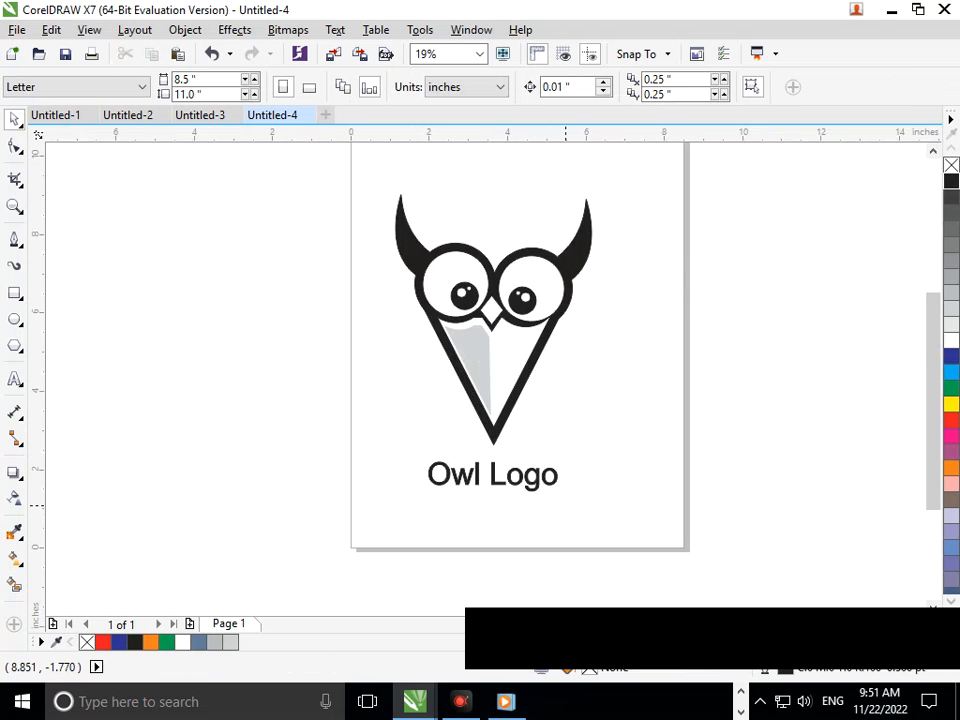
click(510, 483)
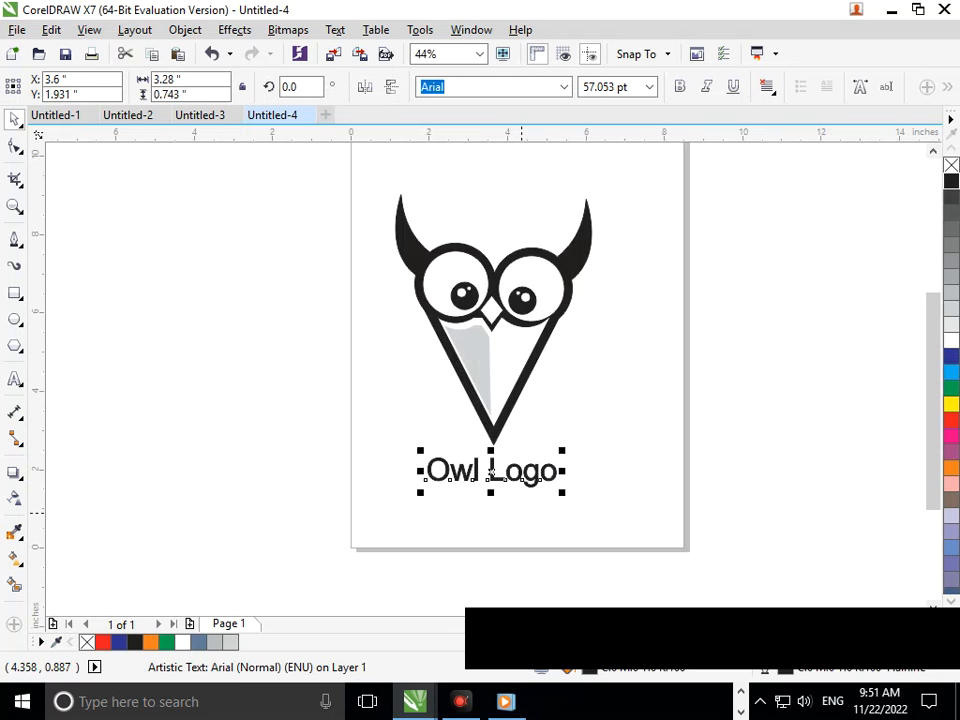
click(514, 513)
drag(495, 476, 497, 506)
right_click(497, 506)
drag(426, 523, 445, 509)
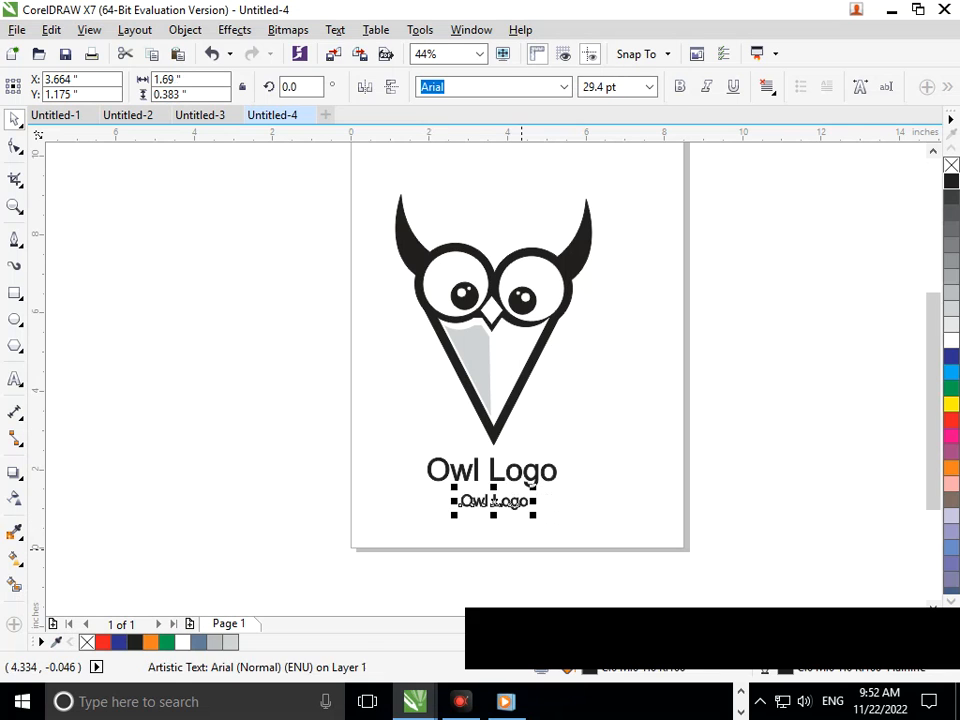
Step: Change the copied text to 'Tag Line'
click(413, 456)
scroll(495, 512, up, 2)
double_click(543, 478)
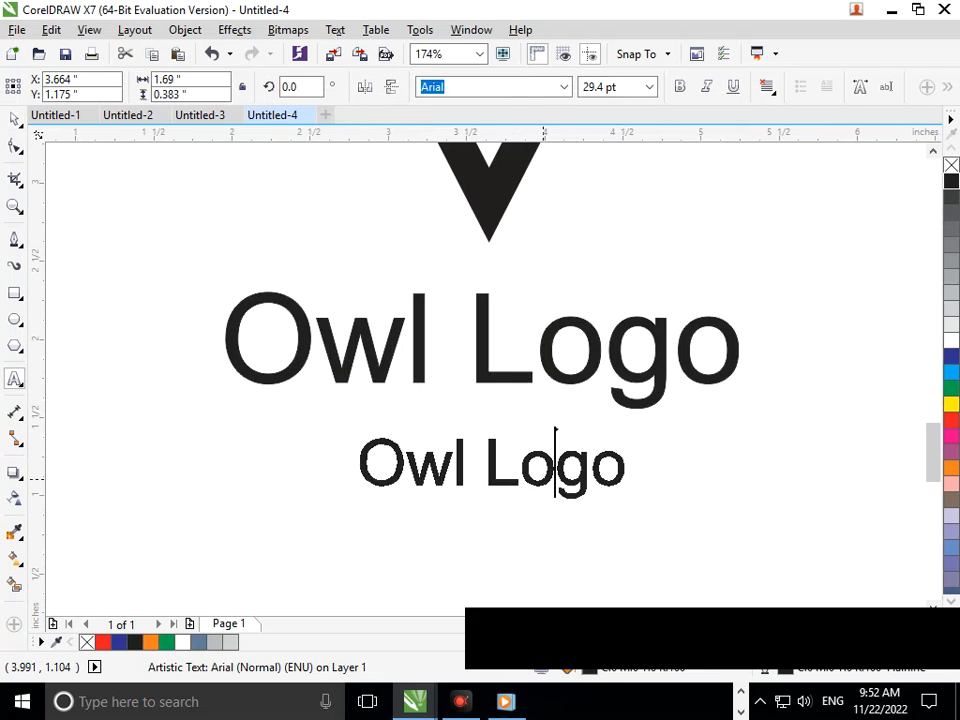
key(Right)
key(Right)
key(BackSpace)
key(BackSpace)
key(BackSpace)
key(BackSpace)
key(BackSpace)
key(BackSpace)
key(BackSpace)
key(BackSpace)
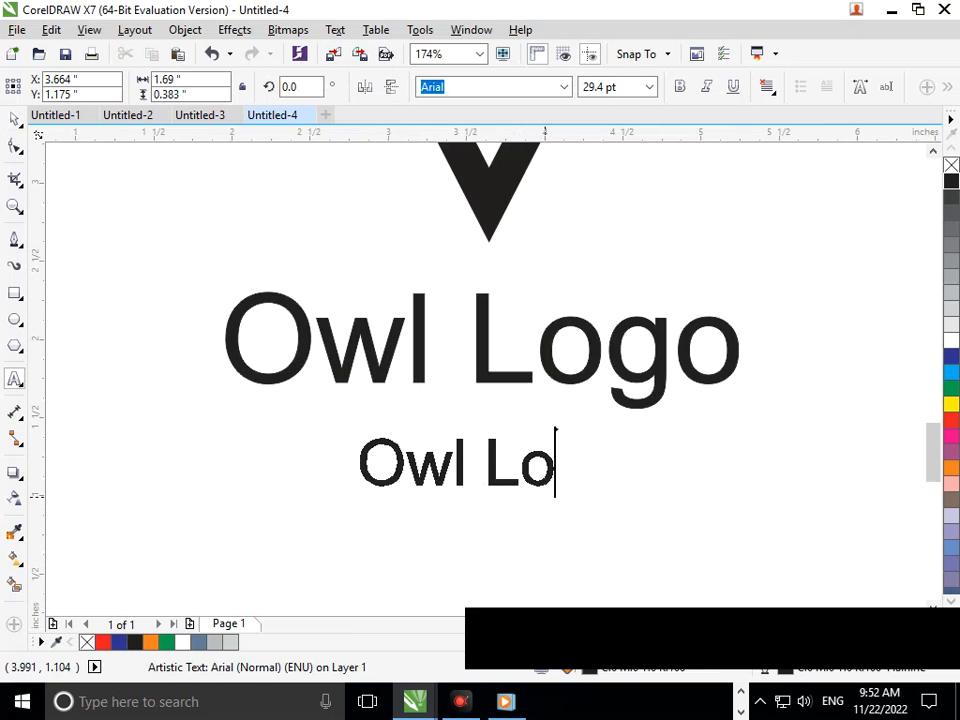
text(Tag Line)
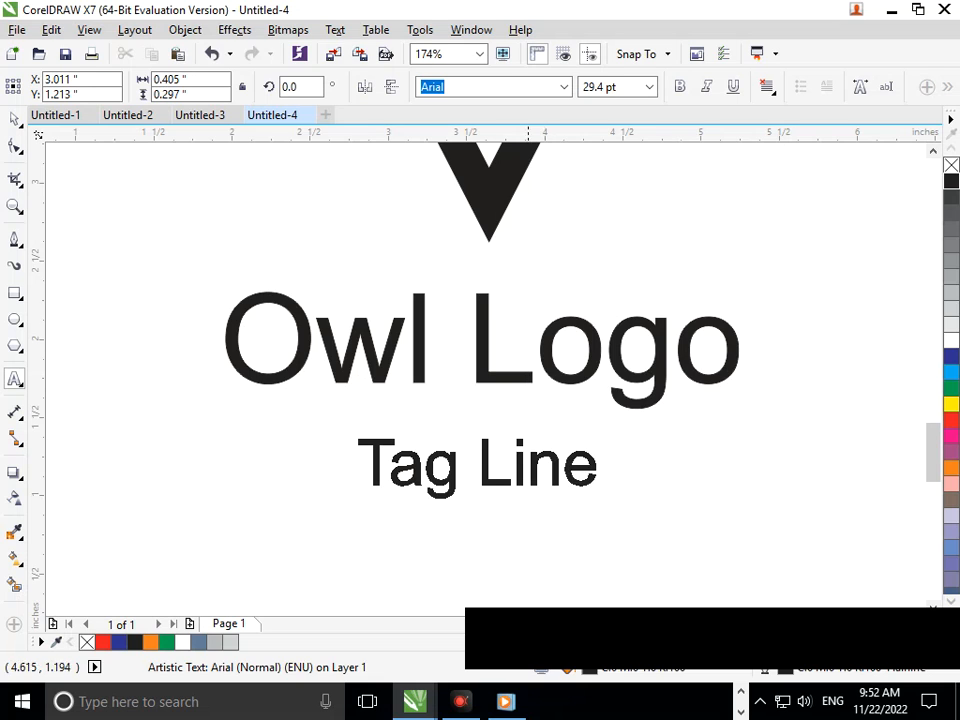
Step: Group the owl with both text lines and center the group on the page
scroll(508, 511, down, 2)
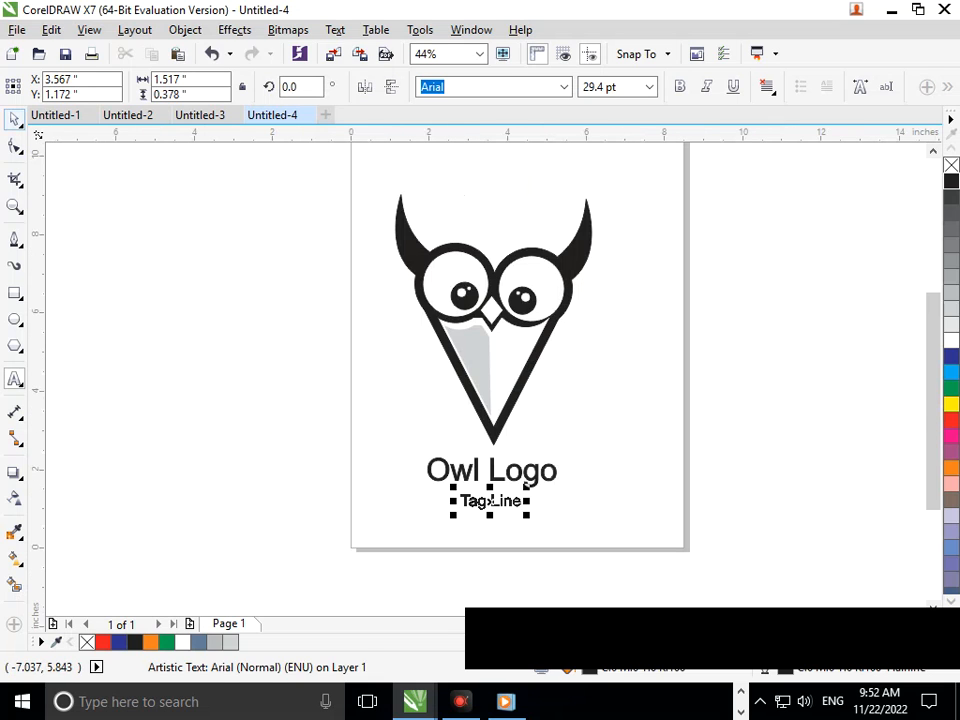
click(332, 390)
scroll(390, 430, down, 1)
drag(340, 260, 599, 507)
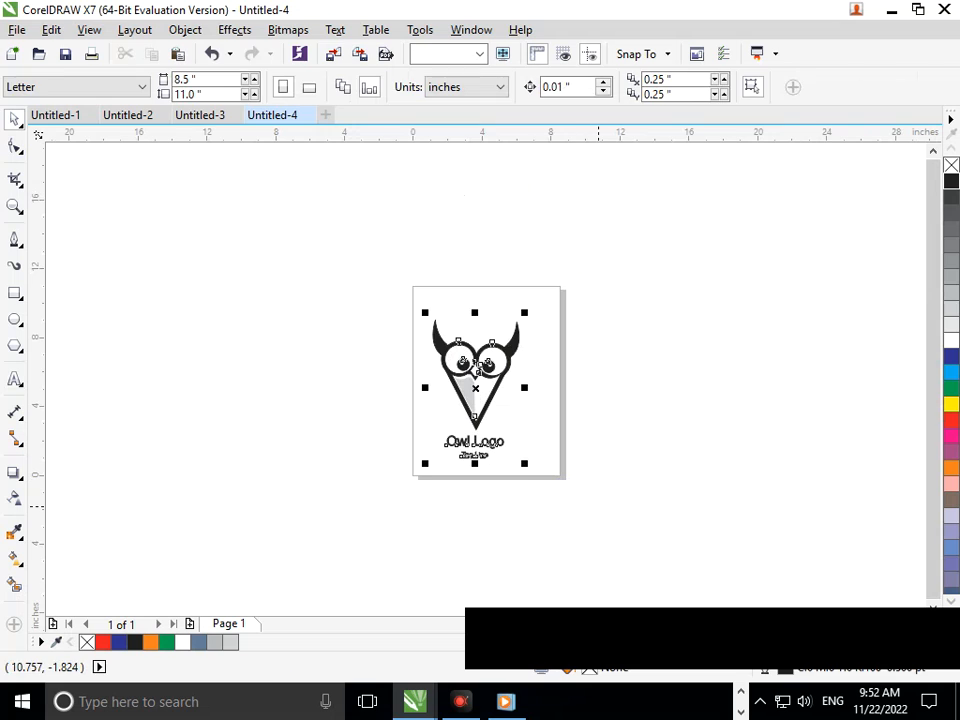
key(ctrl+g)
key(p)
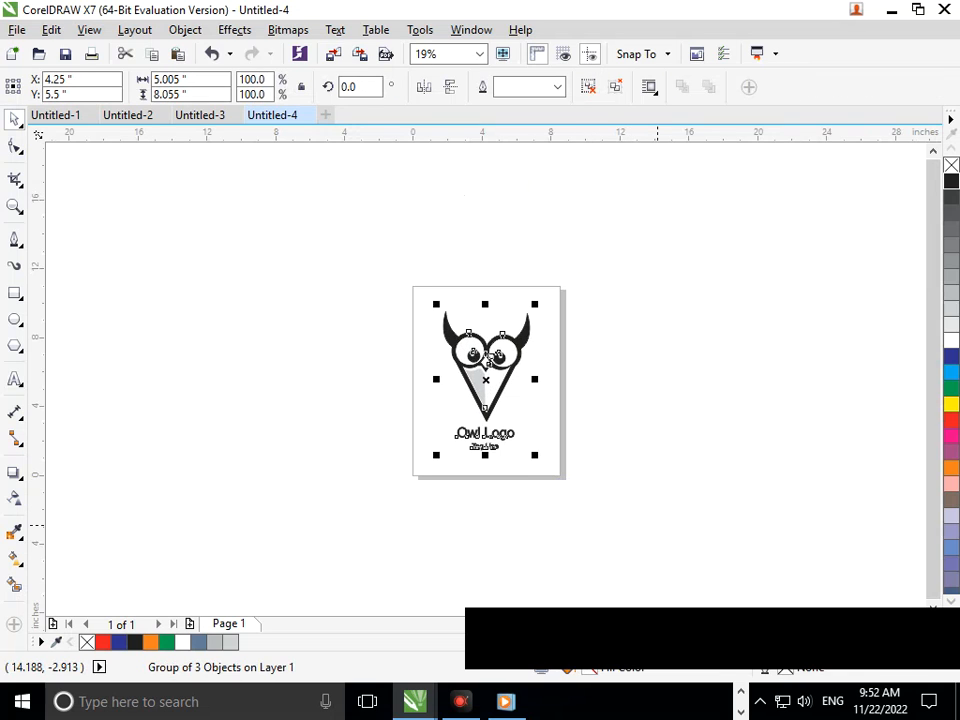
click(438, 327)
key(z)
drag(409, 281, 583, 478)
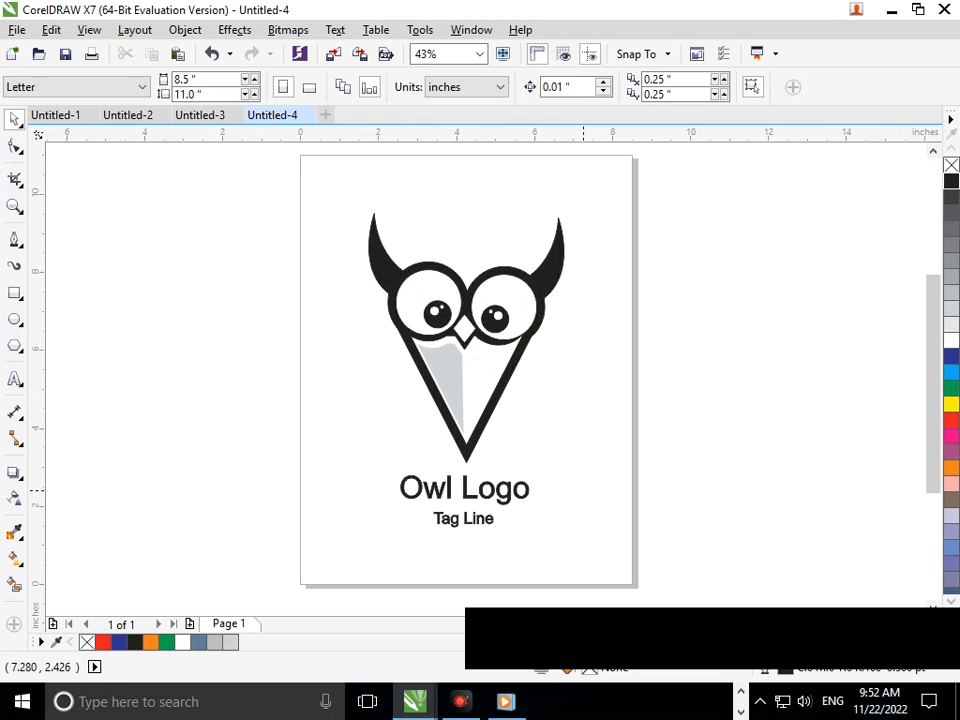